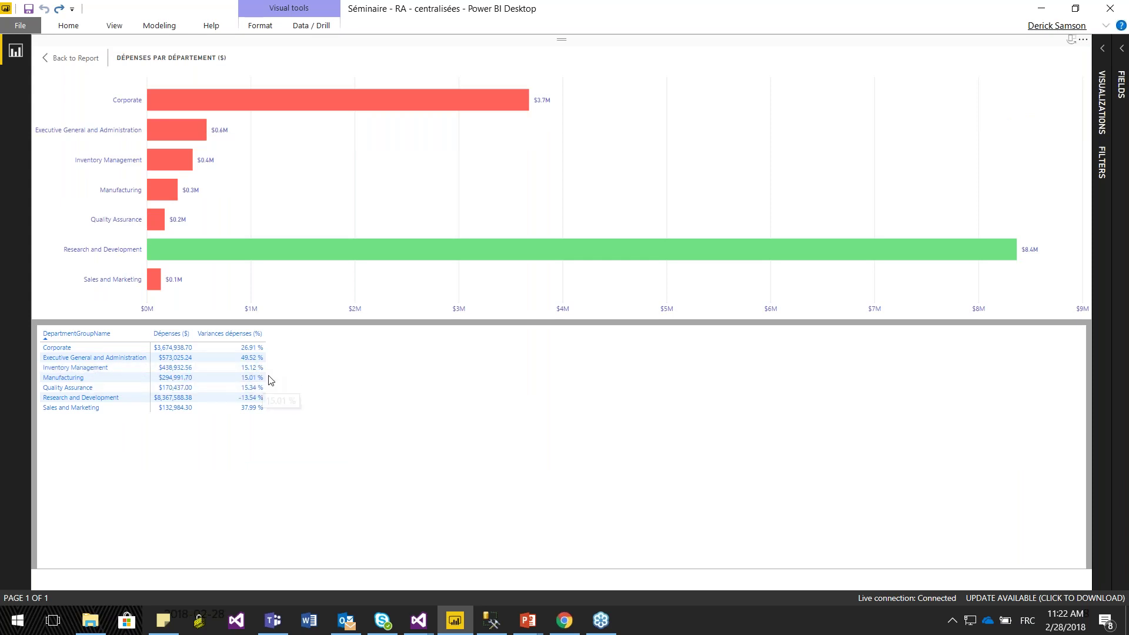
- Return from the expenses-by-department data view to the report, and open the Séminaire - RA workbook in Excel
{"action": "left_click", "coordinate": [75, 58]}
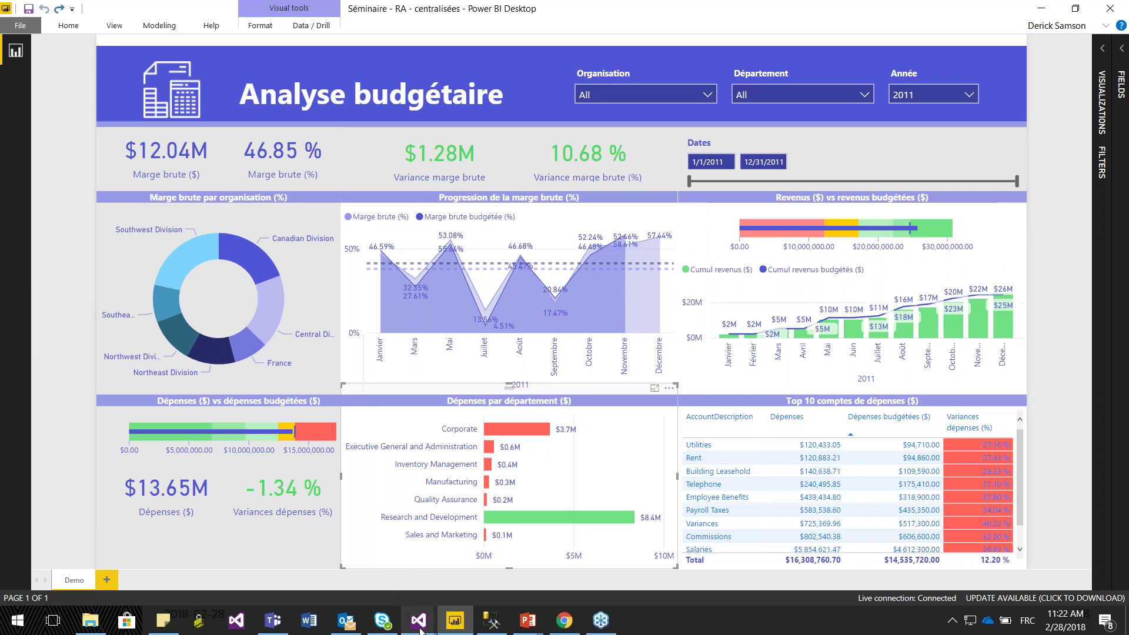
{"action": "mouse_move", "coordinate": [420, 631]}
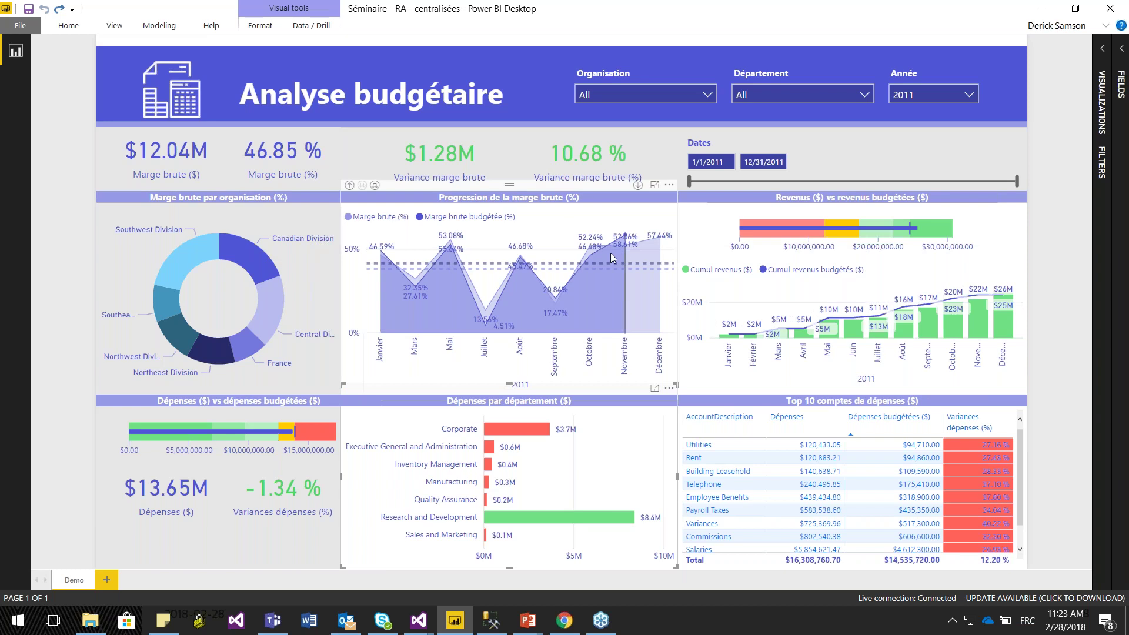
{"action": "left_click", "coordinate": [90, 621]}
{"action": "left_click", "coordinate": [287, 223]}
{"action": "double_click", "coordinate": [287, 224]}
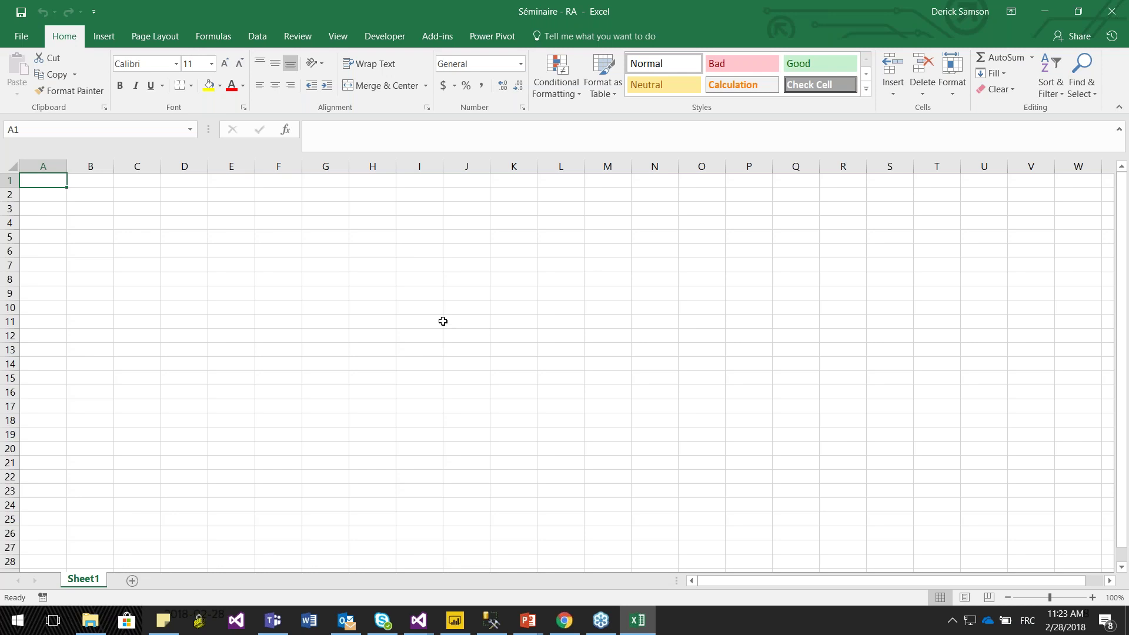
- Insert a PivotTable report at cell A1 from the existing connection to the FinancialDataMart_Demo model
{"action": "left_click", "coordinate": [257, 36]}
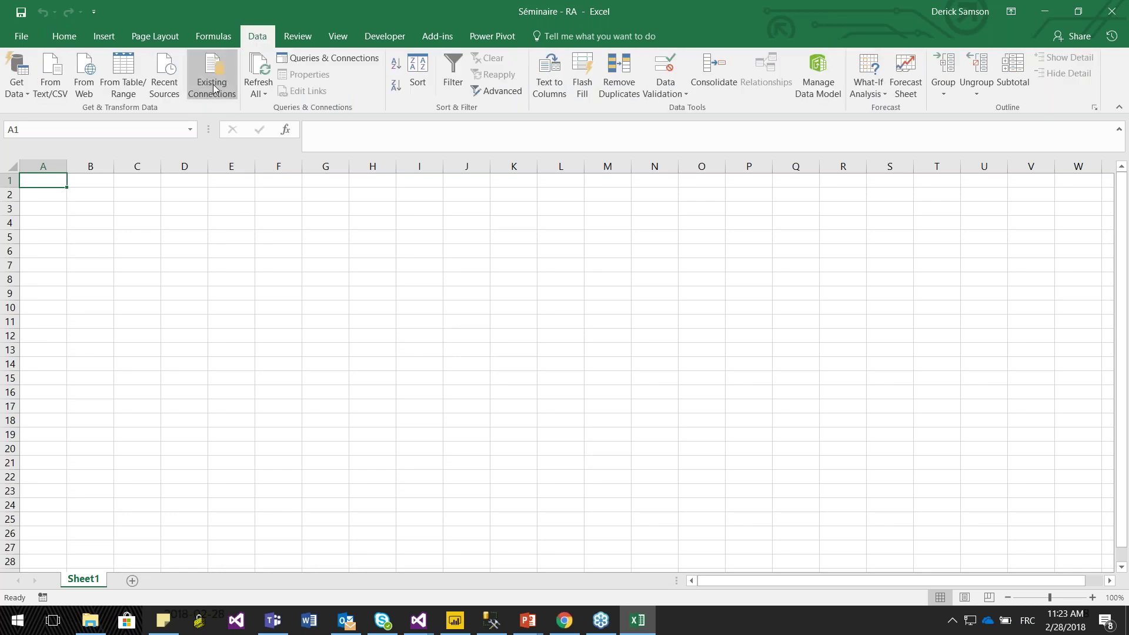
{"action": "left_click", "coordinate": [211, 76]}
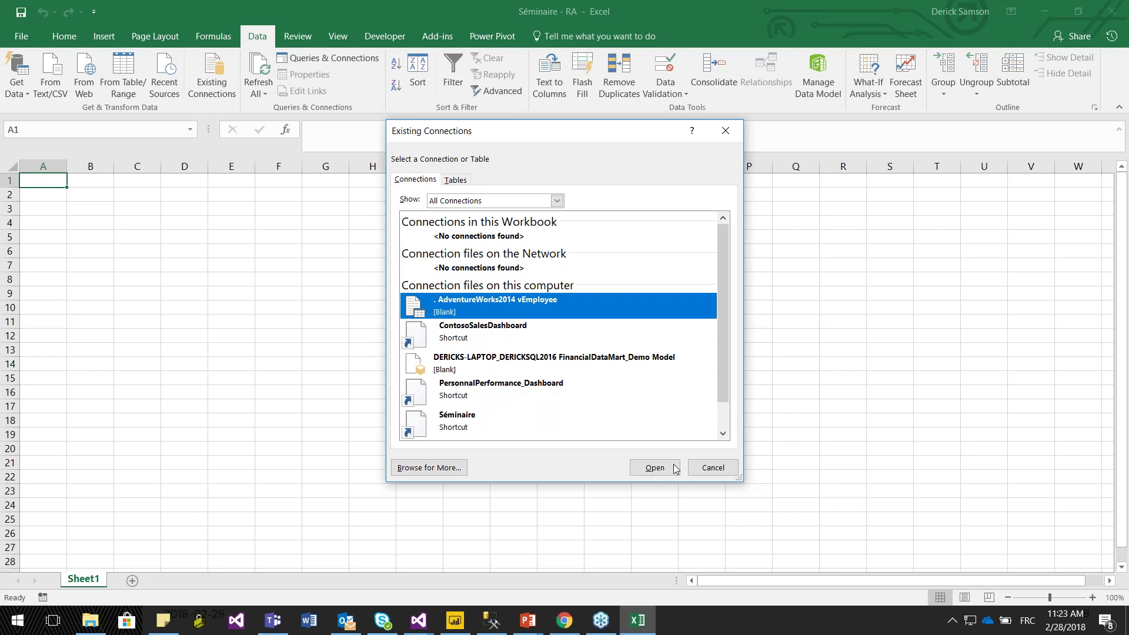
{"action": "left_click", "coordinate": [444, 366]}
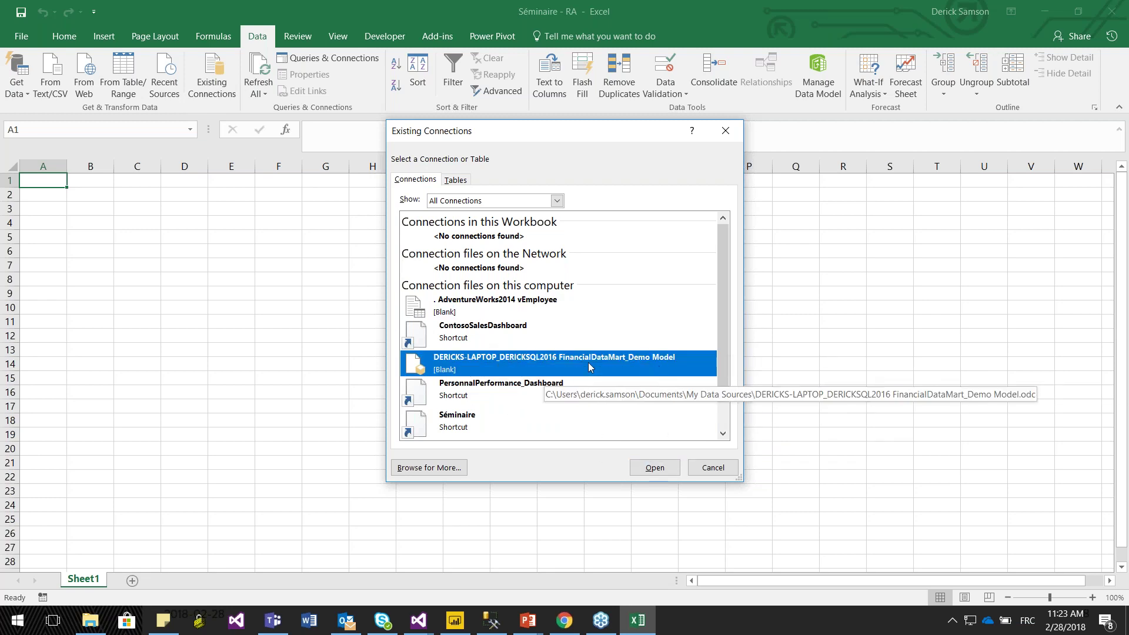
{"action": "left_click", "coordinate": [654, 468]}
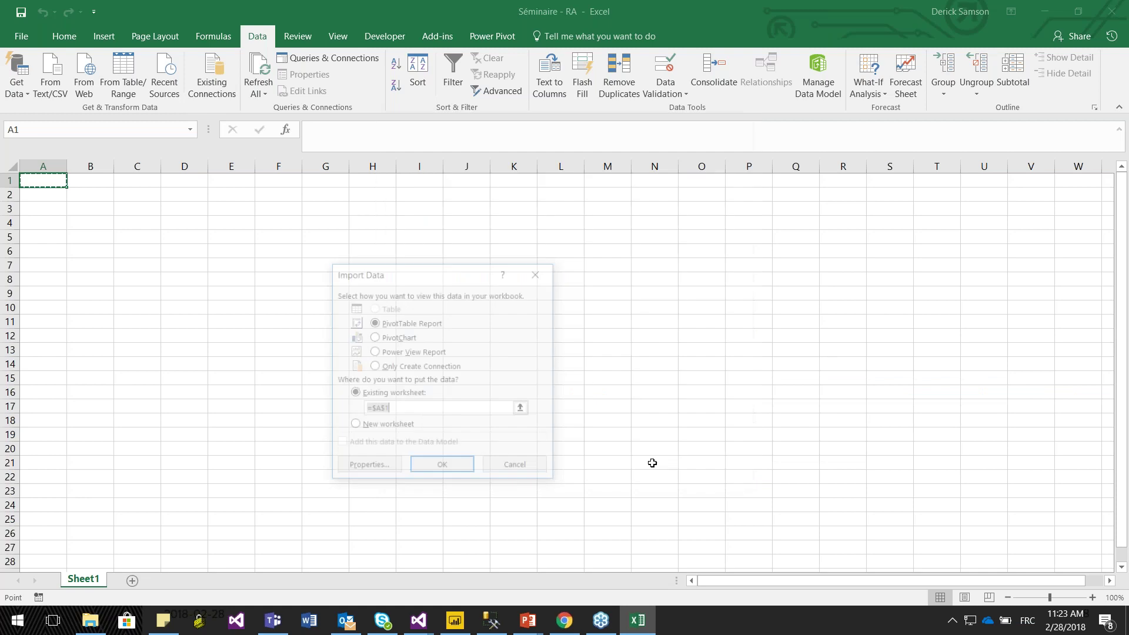
{"action": "left_click", "coordinate": [442, 467]}
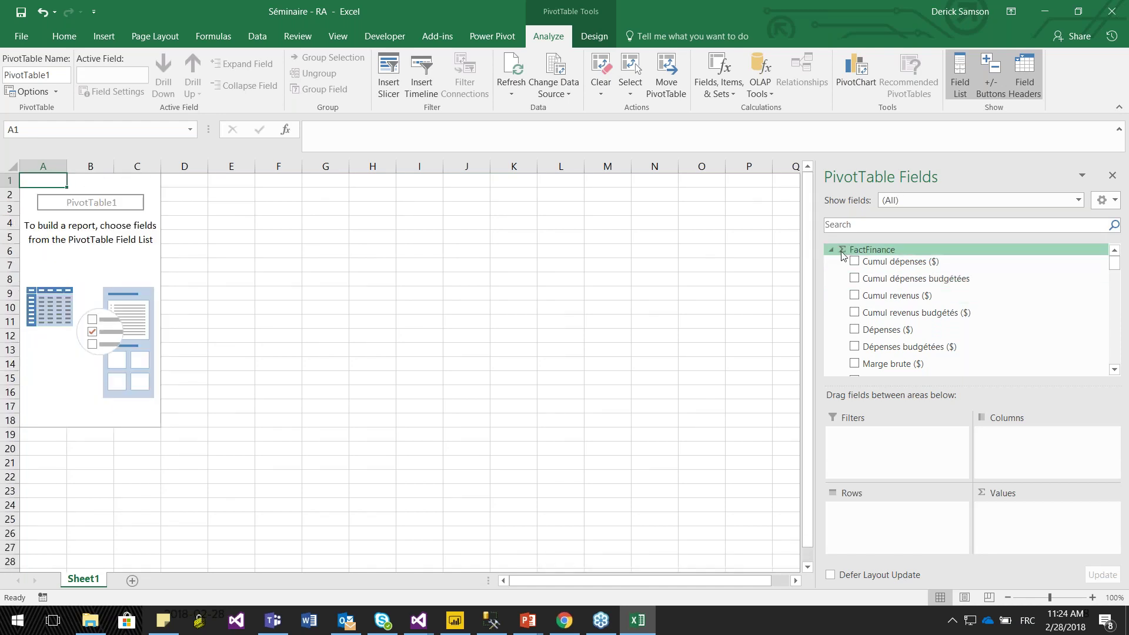
- Collapse every table in the PivotTable field list, from the FactFinance measures through the dimensions to the FactFinance table
{"action": "left_click", "coordinate": [831, 251]}
{"action": "left_click", "coordinate": [831, 271]}
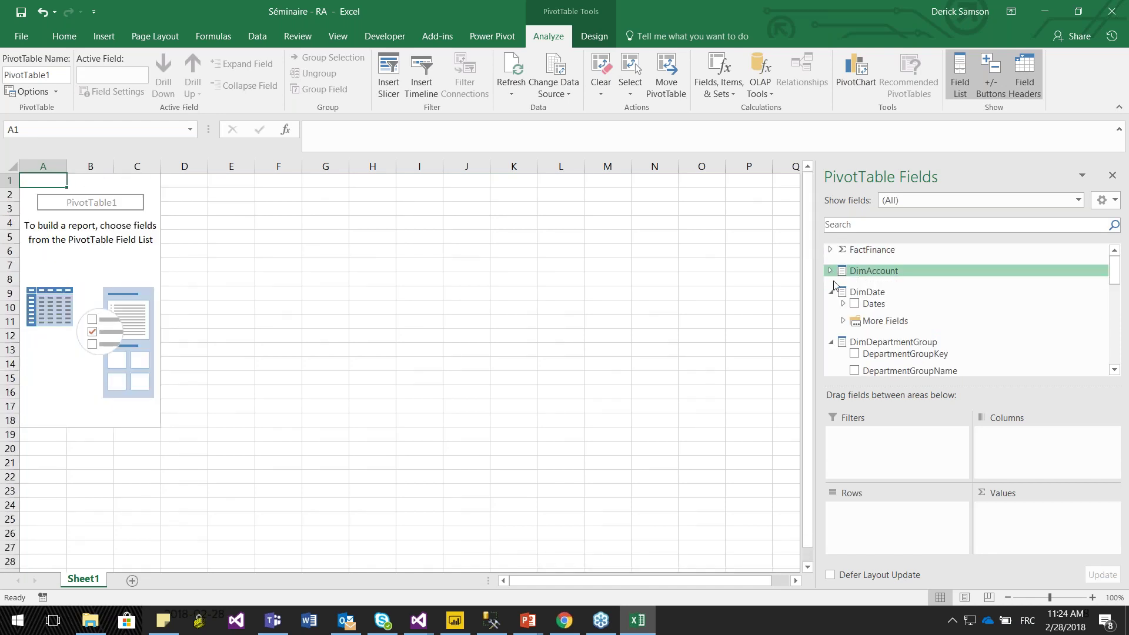
{"action": "left_click", "coordinate": [831, 292]}
{"action": "left_click", "coordinate": [831, 313]}
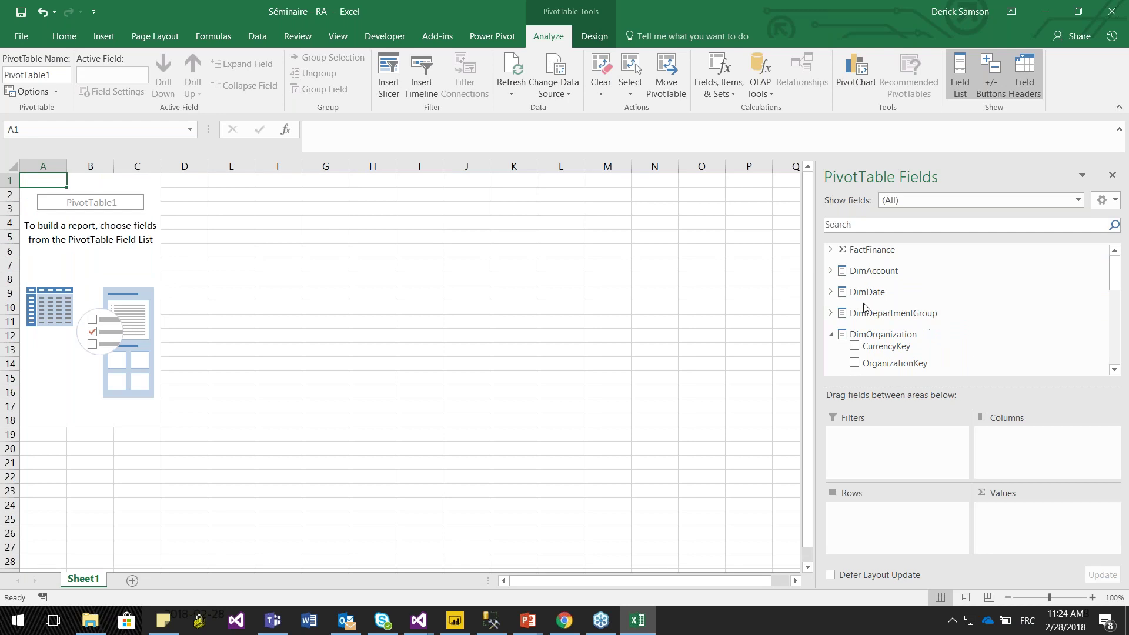
{"action": "left_click", "coordinate": [831, 334]}
{"action": "left_click", "coordinate": [831, 356]}
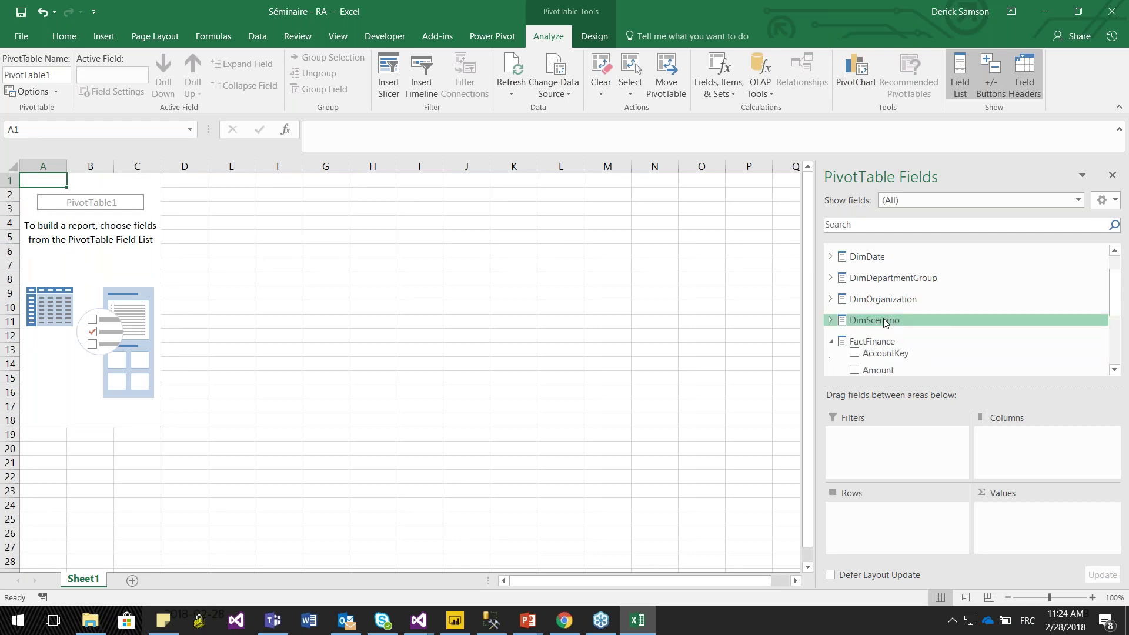
{"action": "left_click", "coordinate": [832, 307]}
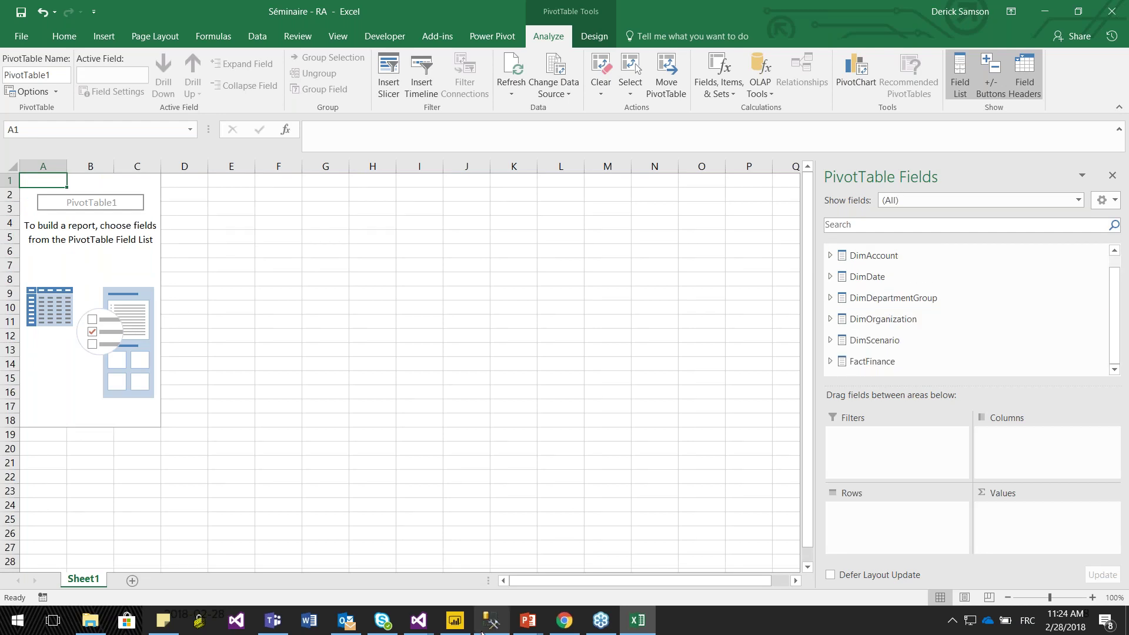
- Switch to Power BI Desktop and examine the model's tables and the contents of FactFinance in the field list
{"action": "left_click", "coordinate": [466, 619]}
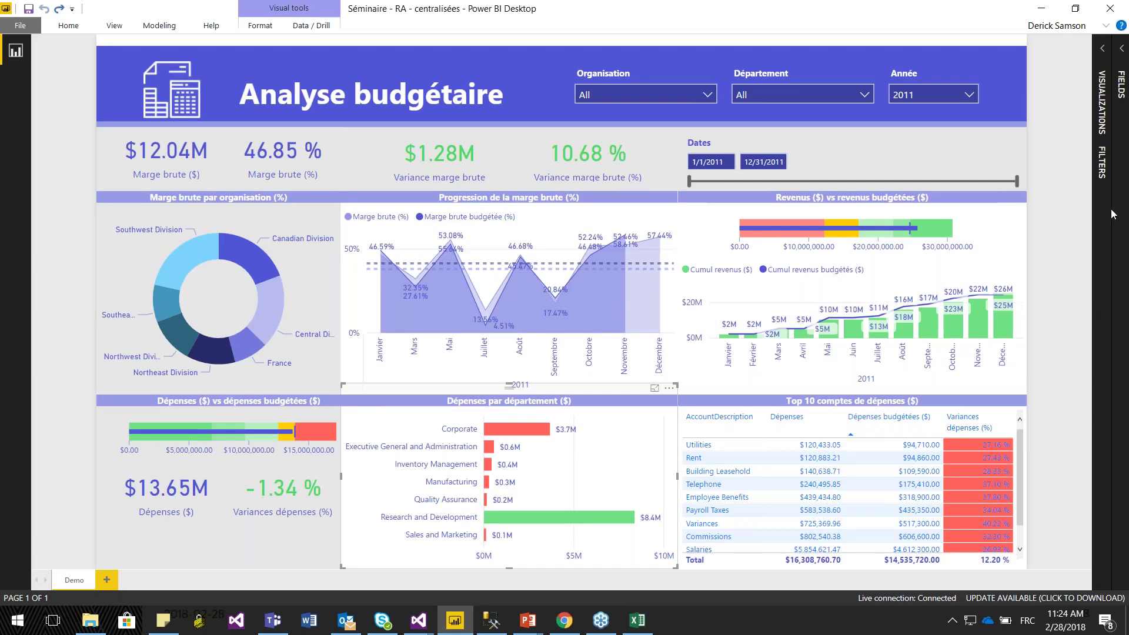
{"action": "left_click", "coordinate": [1100, 53]}
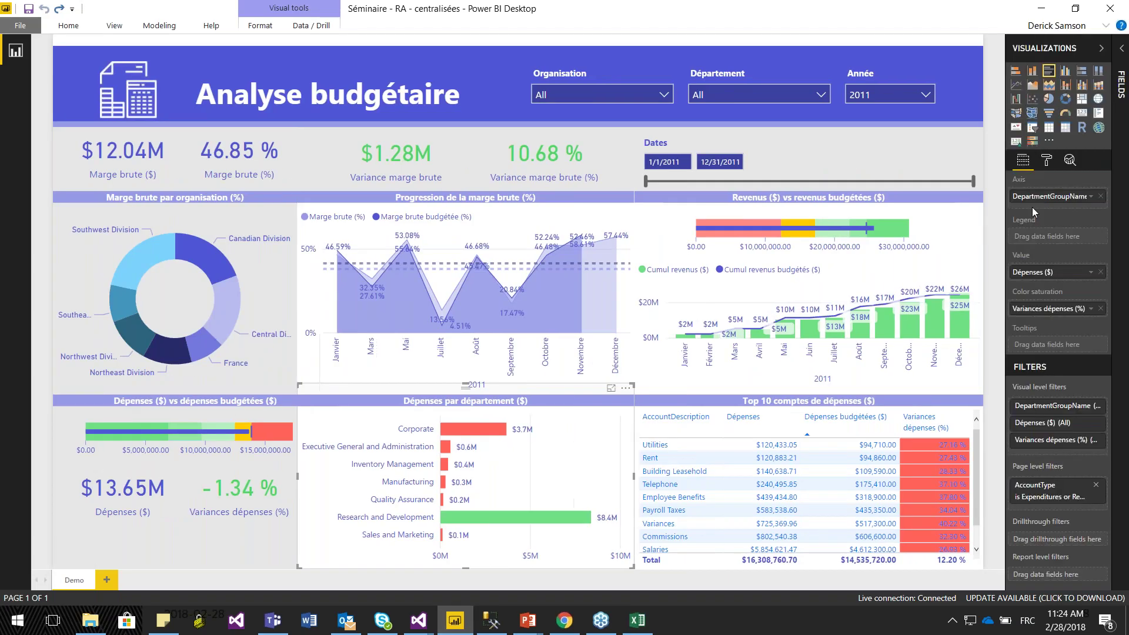
{"action": "double_click", "coordinate": [950, 13]}
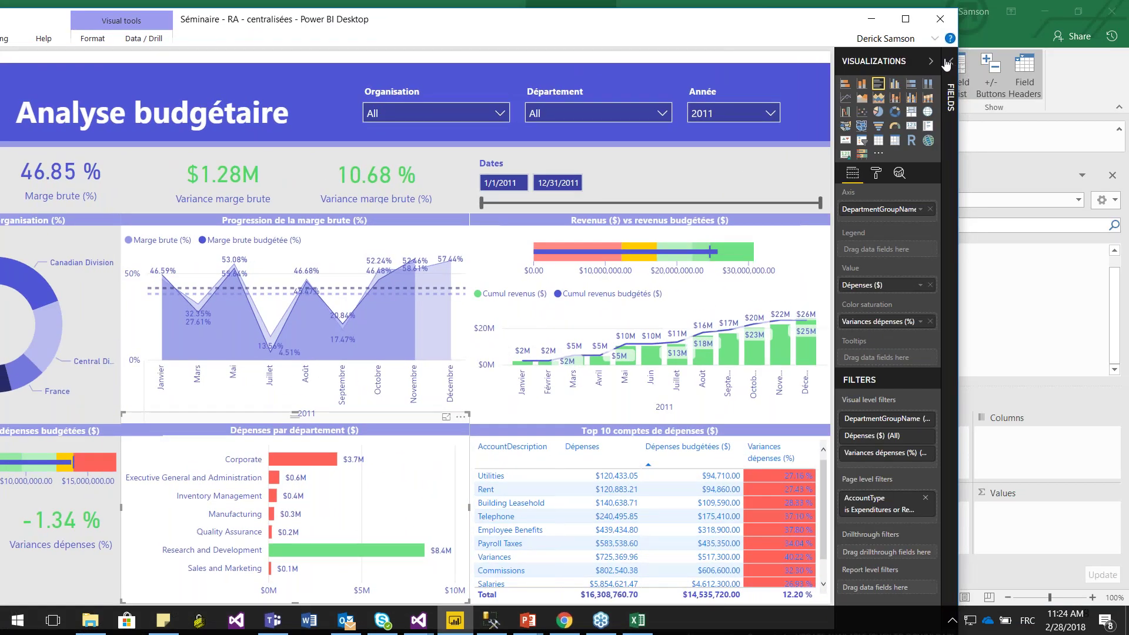
{"action": "left_click", "coordinate": [909, 19]}
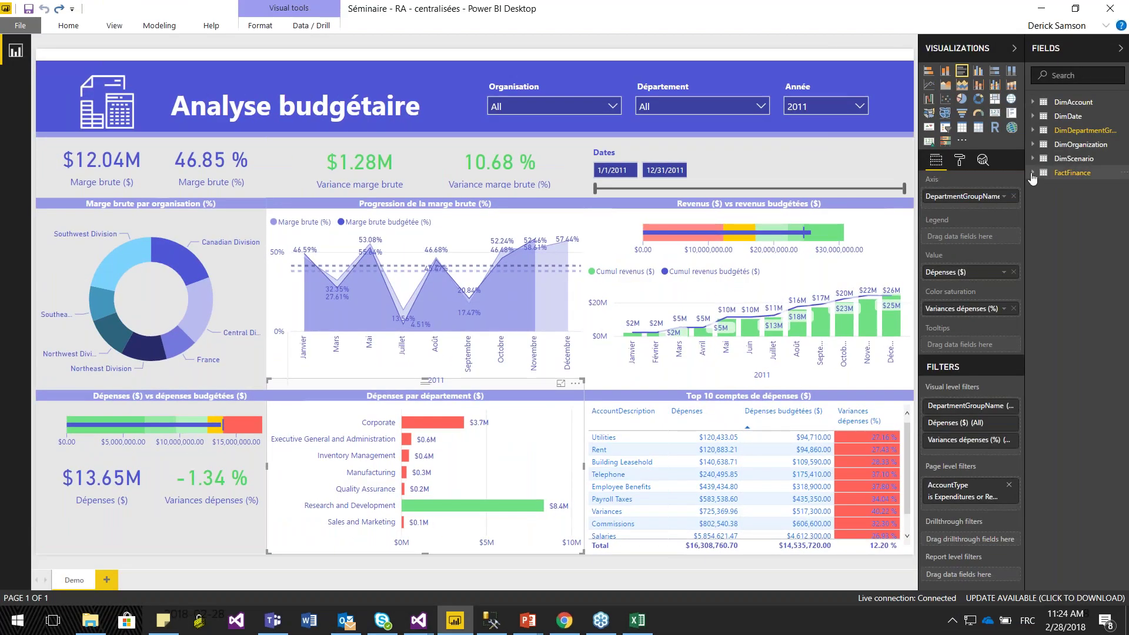
{"action": "left_click", "coordinate": [1034, 174]}
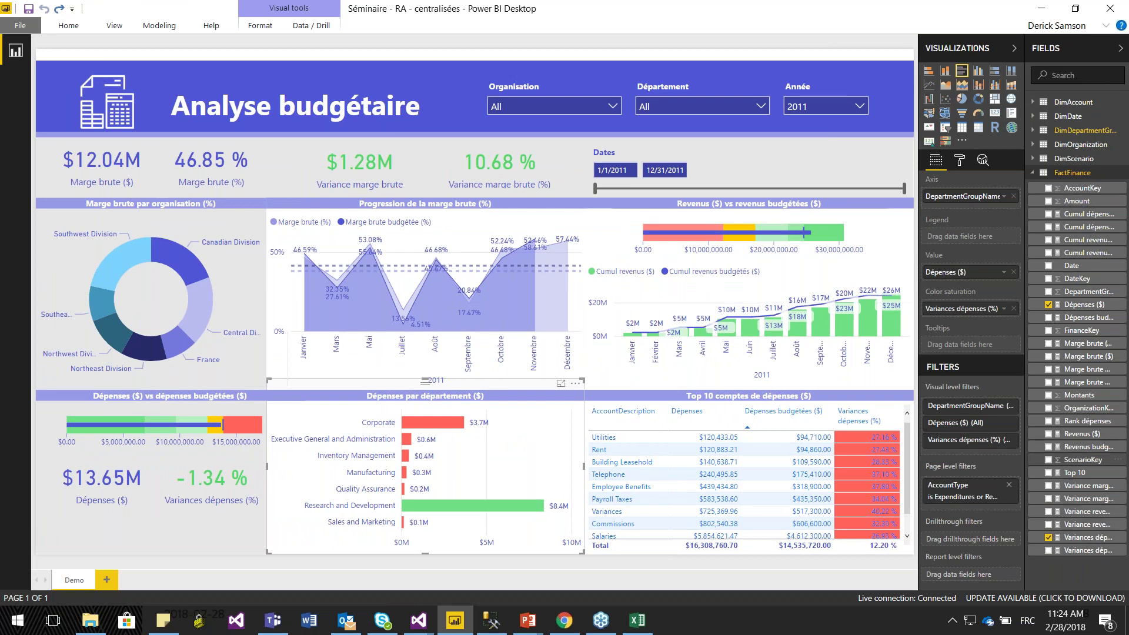
- Switch back to Excel and add the FactFinance measures Revenus ($) and Dépenses ($) to the PivotTable values
{"action": "mouse_move", "coordinate": [646, 627]}
{"action": "left_click", "coordinate": [645, 627]}
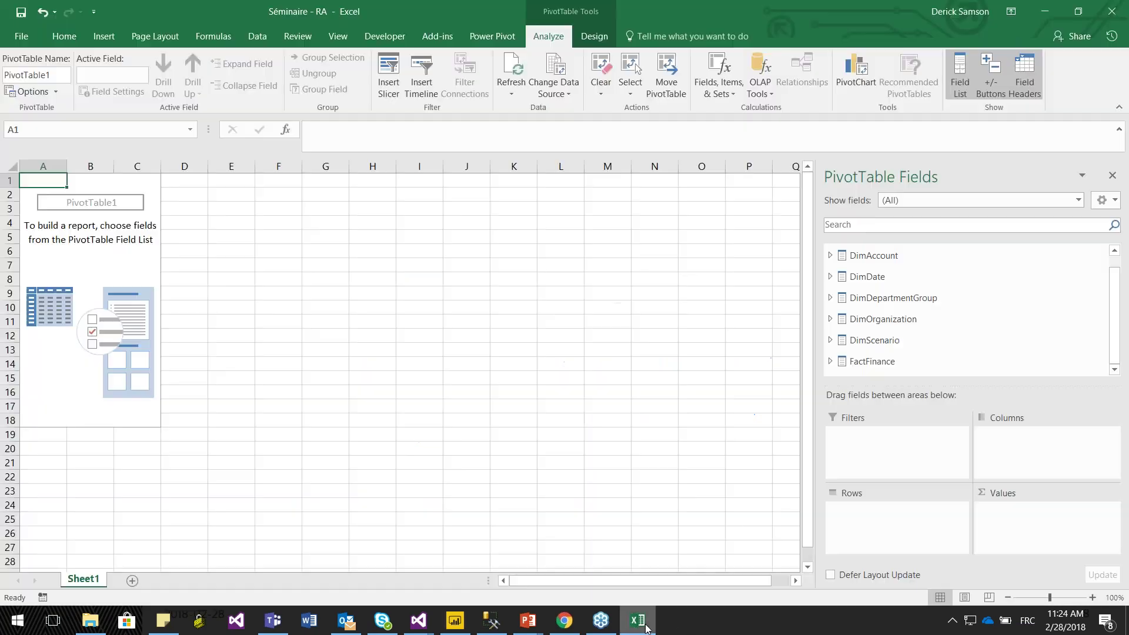
{"action": "left_click_drag", "start_coordinate": [1113, 300], "coordinate": [1113, 288]}
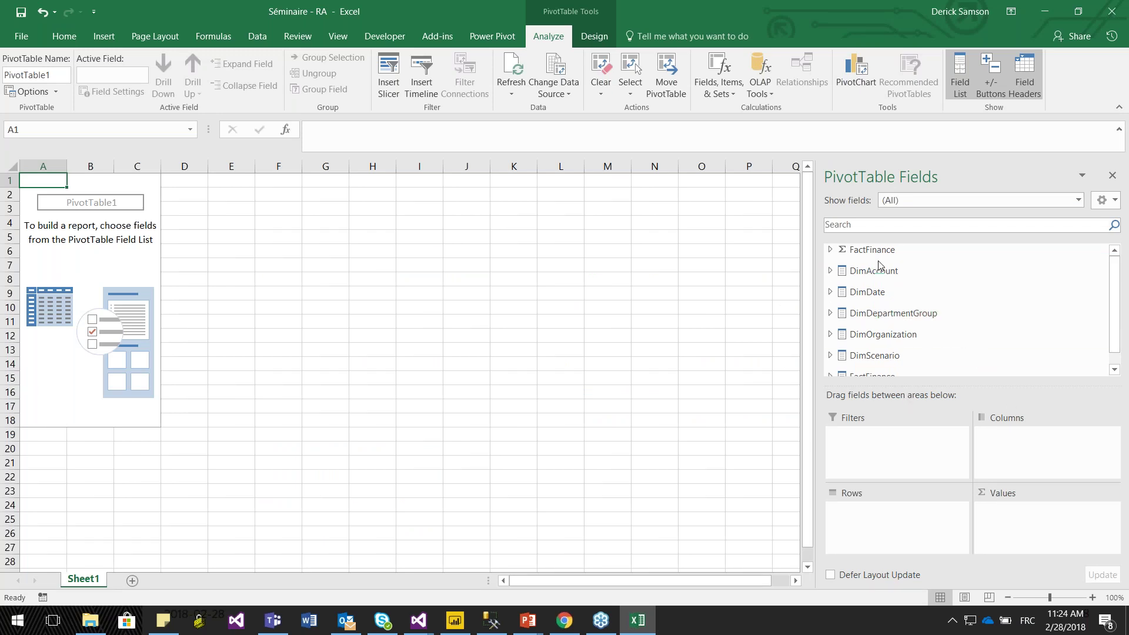
{"action": "left_click", "coordinate": [830, 251]}
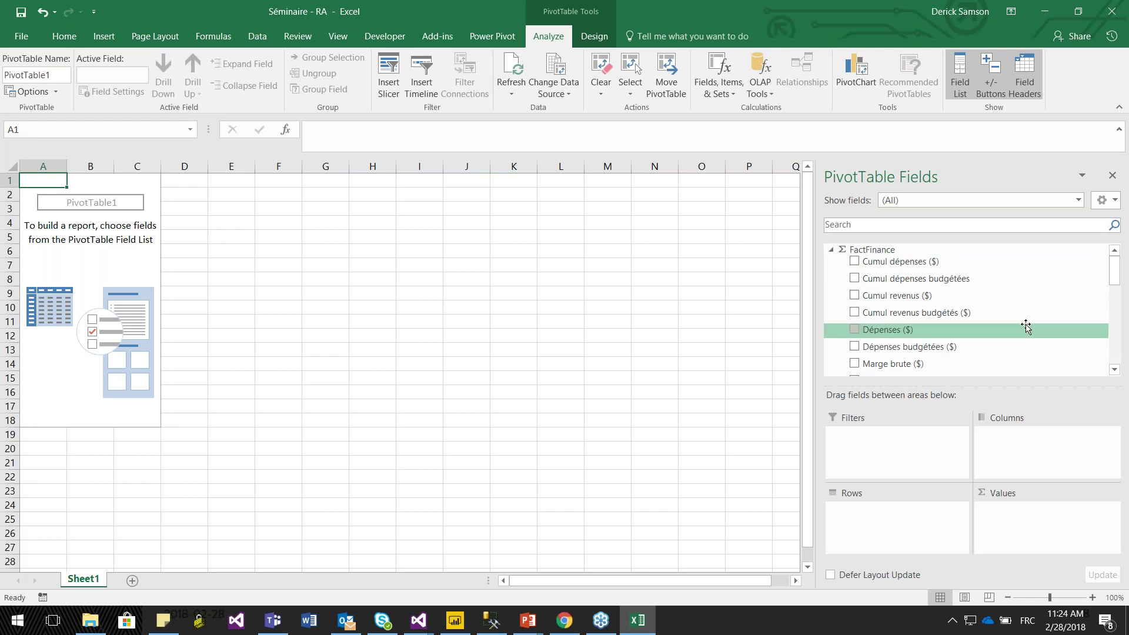
{"action": "scroll", "coordinate": [973, 347], "scroll_direction": "down", "scroll_amount": 1}
{"action": "scroll", "coordinate": [917, 323], "scroll_direction": "up", "scroll_amount": 1}
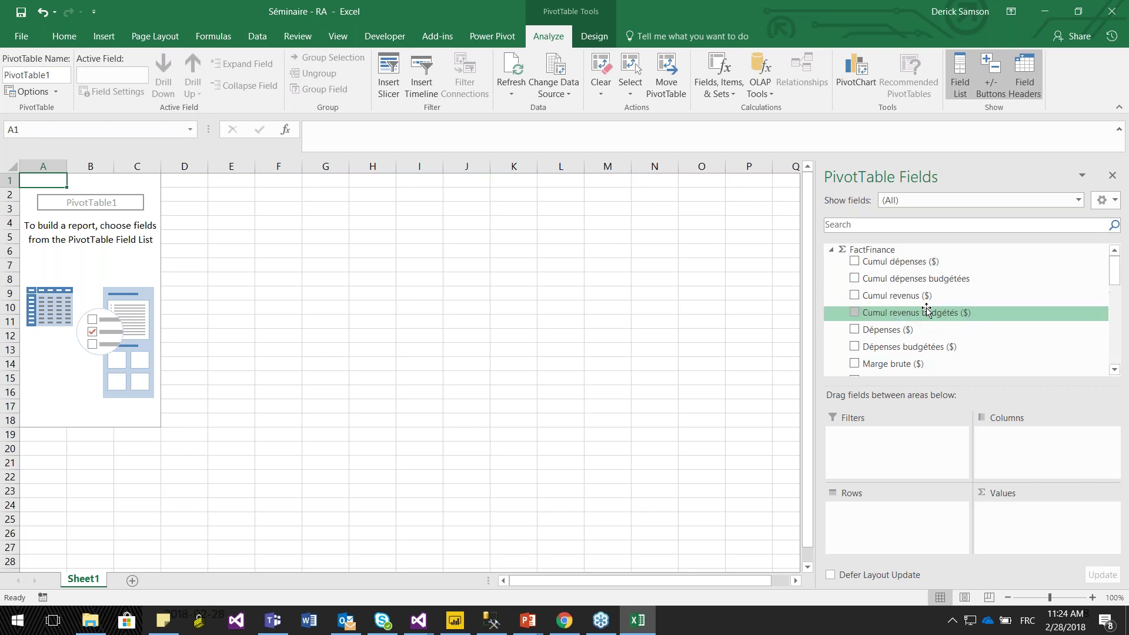
{"action": "scroll", "coordinate": [923, 336], "scroll_direction": "down", "scroll_amount": 2}
{"action": "scroll", "coordinate": [923, 329], "scroll_direction": "down", "scroll_amount": 1}
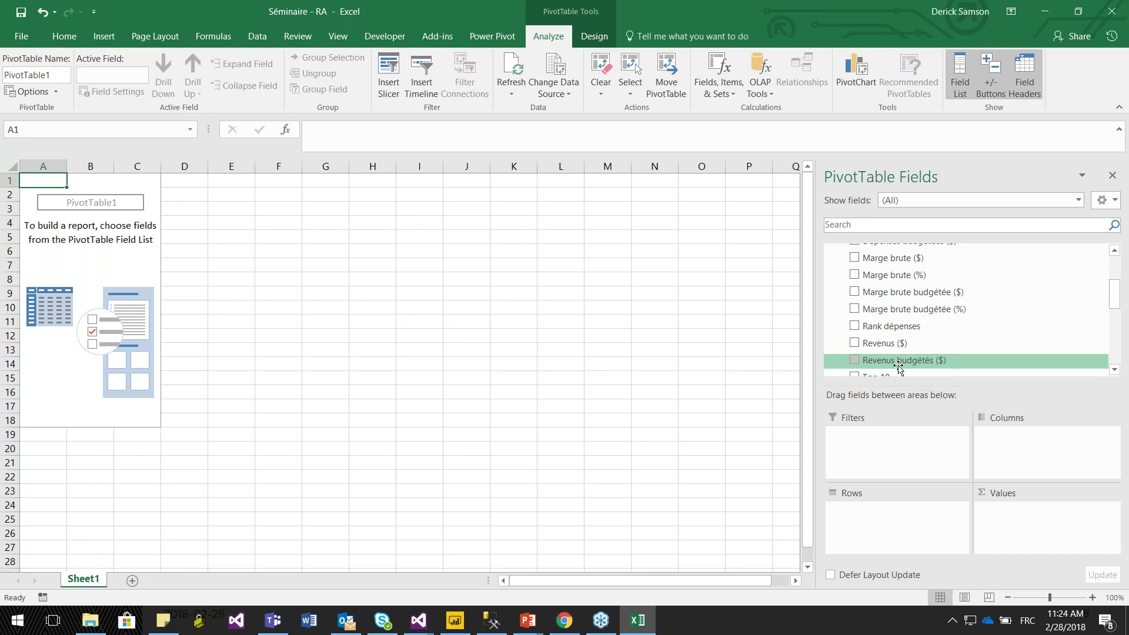
{"action": "left_click", "coordinate": [887, 343]}
{"action": "scroll", "coordinate": [889, 318], "scroll_direction": "up", "scroll_amount": 2}
{"action": "left_click_drag", "start_coordinate": [888, 297], "coordinate": [1005, 526]}
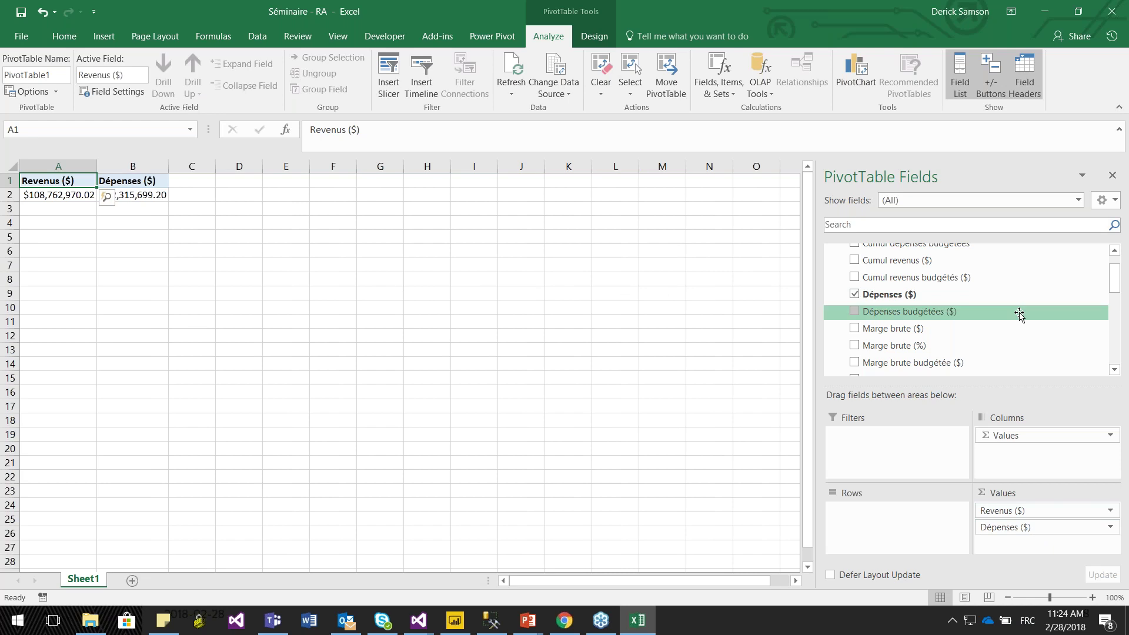
- Add the Dates hierarchy from DimDate to the PivotTable rows
{"action": "scroll", "coordinate": [978, 312], "scroll_direction": "up", "scroll_amount": 2}
{"action": "left_click", "coordinate": [831, 250]}
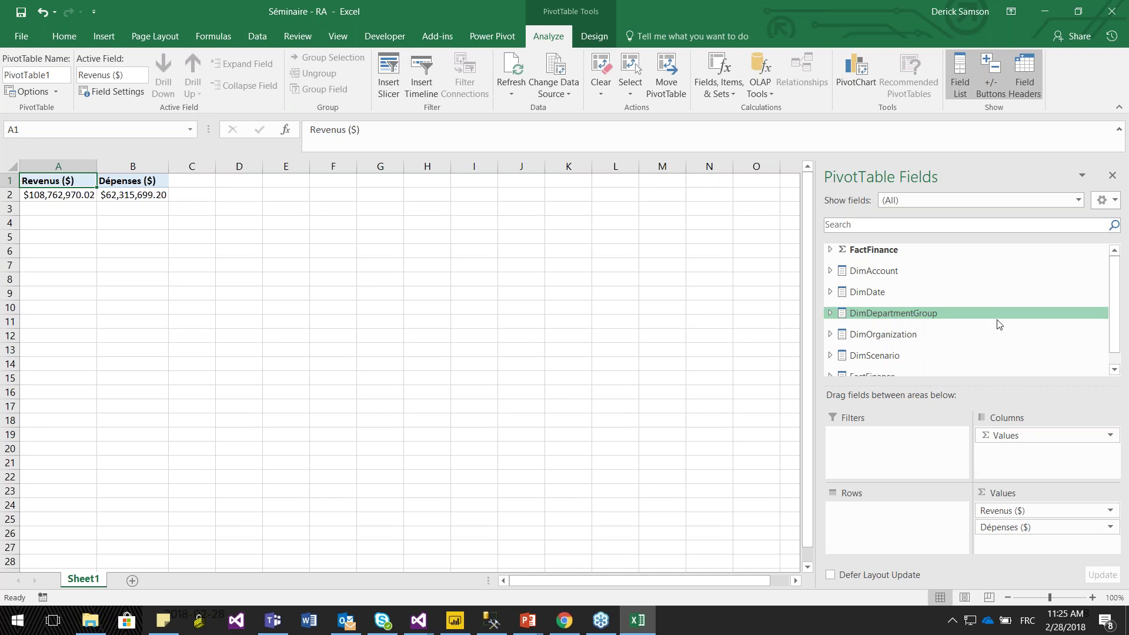
{"action": "left_click", "coordinate": [863, 297]}
{"action": "left_click_drag", "start_coordinate": [874, 303], "coordinate": [898, 527]}
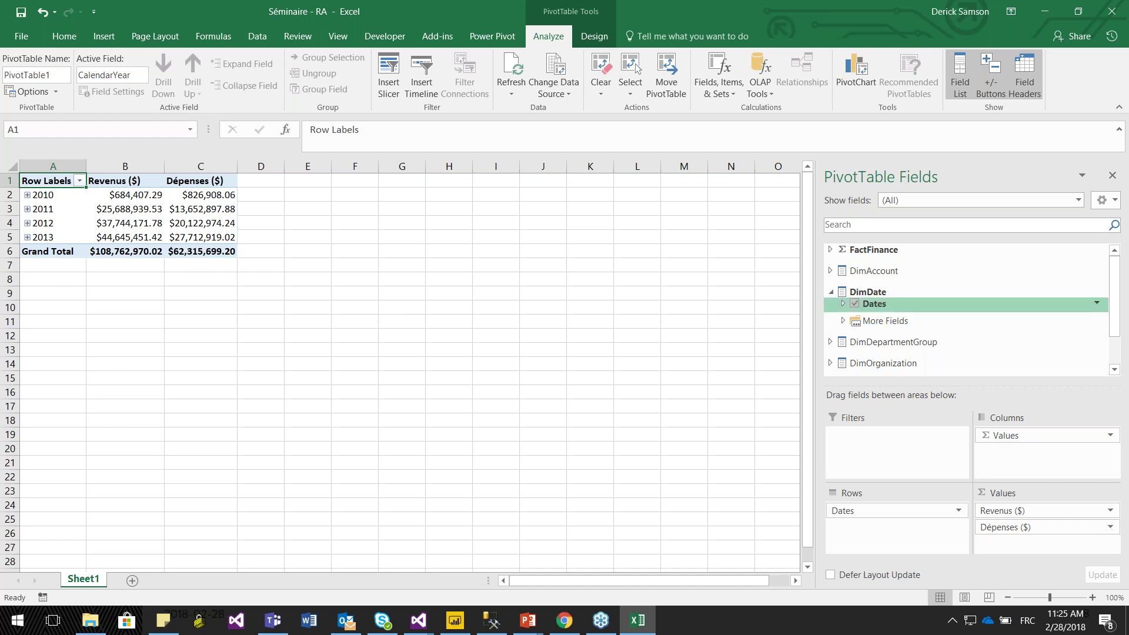
- Add AccountDescription from DimAccount to the PivotTable rows beneath Dates
{"action": "left_click", "coordinate": [831, 292]}
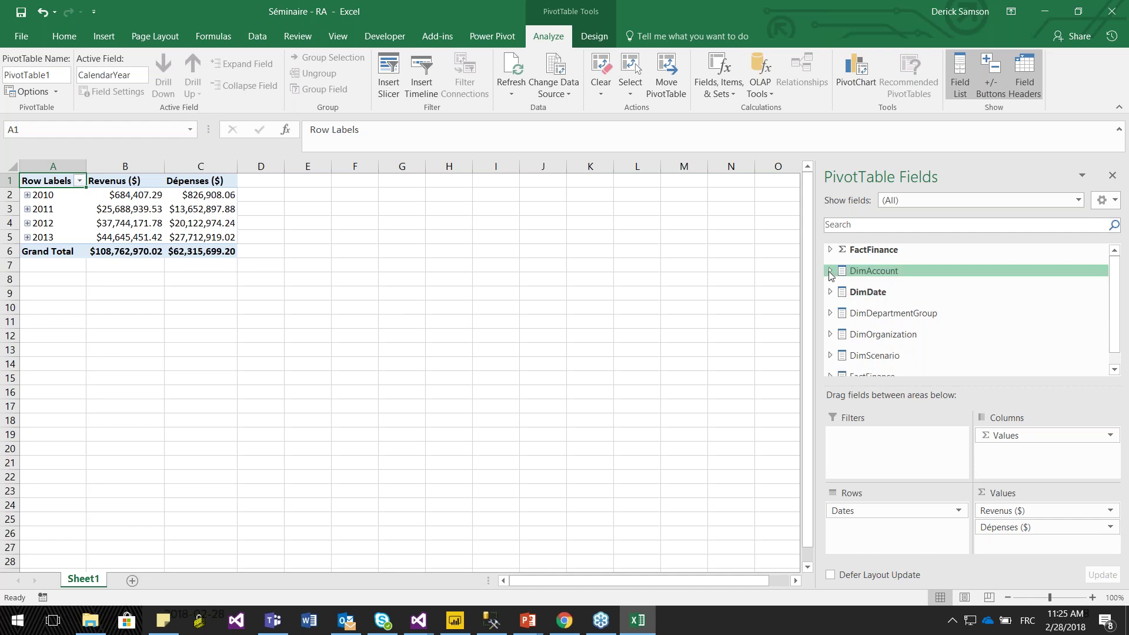
{"action": "left_click", "coordinate": [830, 272]}
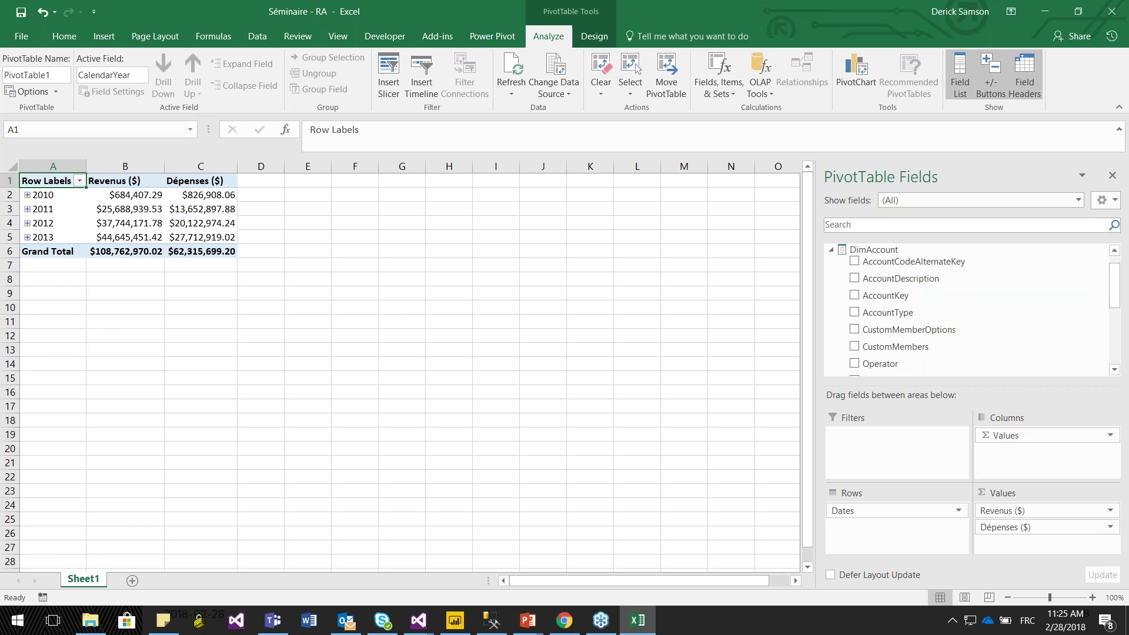
{"action": "left_click_drag", "start_coordinate": [912, 278], "coordinate": [926, 532]}
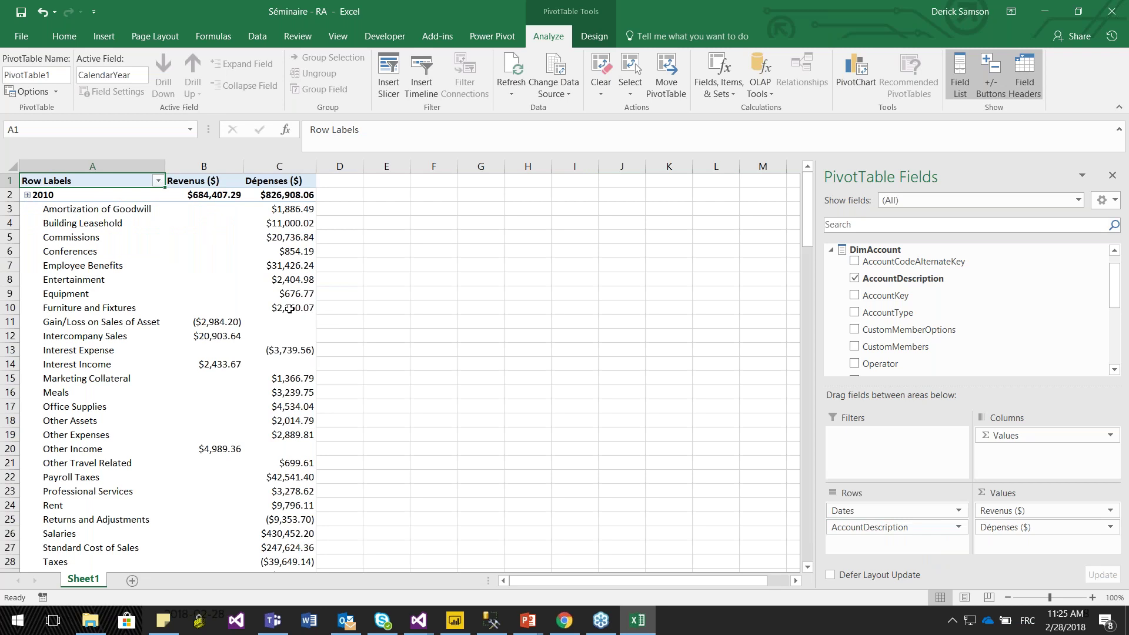
- Expand the years 2010 and 2011 in the PivotTable to break them down by month
{"action": "left_click", "coordinate": [27, 195]}
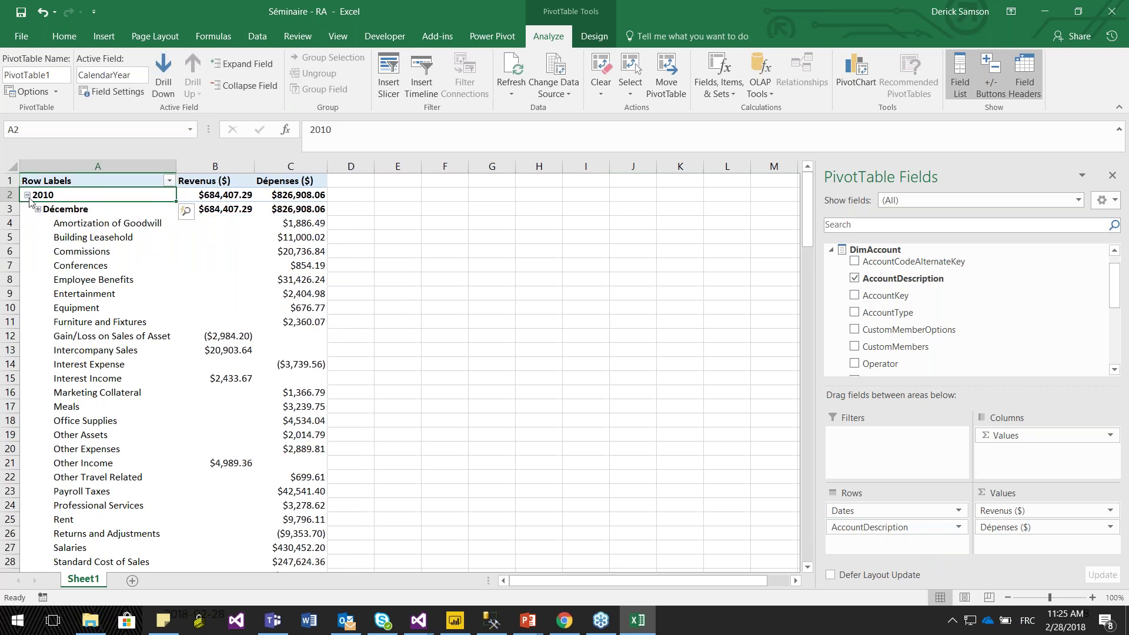
{"action": "scroll", "coordinate": [71, 209], "scroll_direction": "down", "scroll_amount": 8}
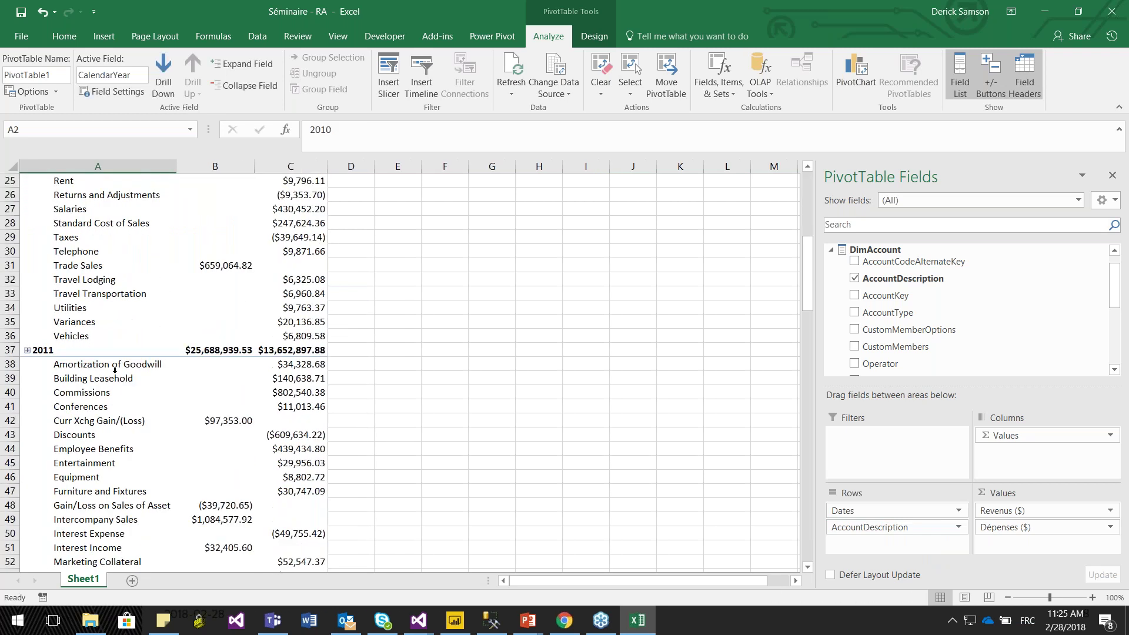
{"action": "left_click", "coordinate": [27, 350]}
{"action": "scroll", "coordinate": [90, 287], "scroll_direction": "down", "scroll_amount": 12}
{"action": "scroll", "coordinate": [90, 287], "scroll_direction": "down", "scroll_amount": 2}
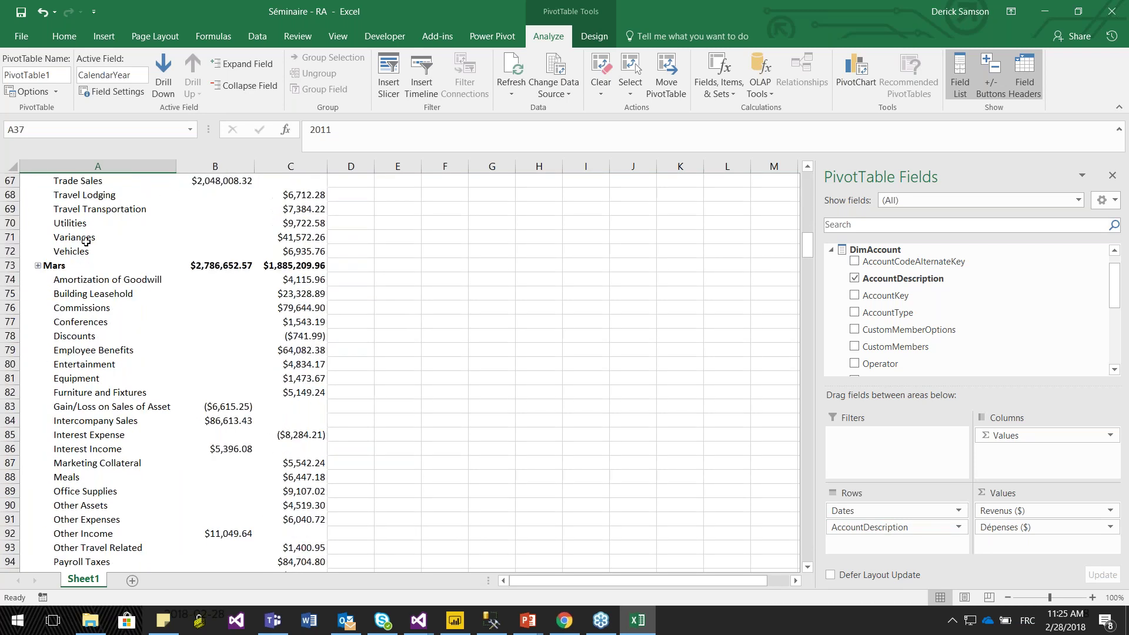
- Expand Mai 2011 to its days and select the Dépenses ($) cell for Amortization of Goodwill on 5/1/2011
{"action": "scroll", "coordinate": [94, 288], "scroll_direction": "down", "scroll_amount": 2}
{"action": "scroll", "coordinate": [135, 294], "scroll_direction": "down", "scroll_amount": 8}
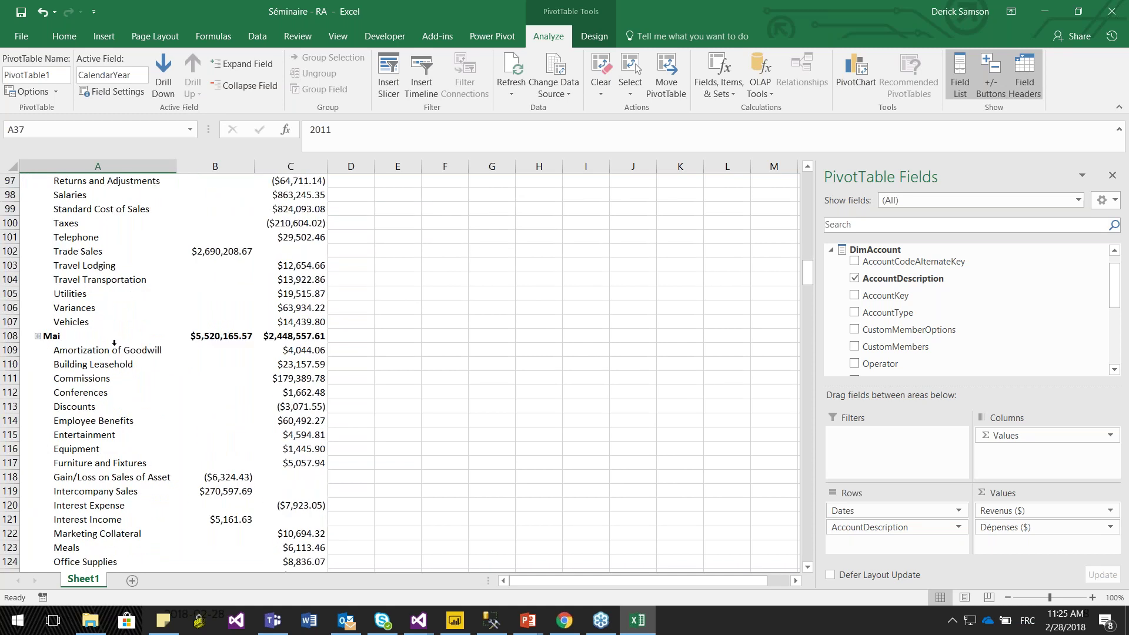
{"action": "scroll", "coordinate": [112, 335], "scroll_direction": "down", "scroll_amount": 4}
{"action": "scroll", "coordinate": [88, 327], "scroll_direction": "up", "scroll_amount": 3}
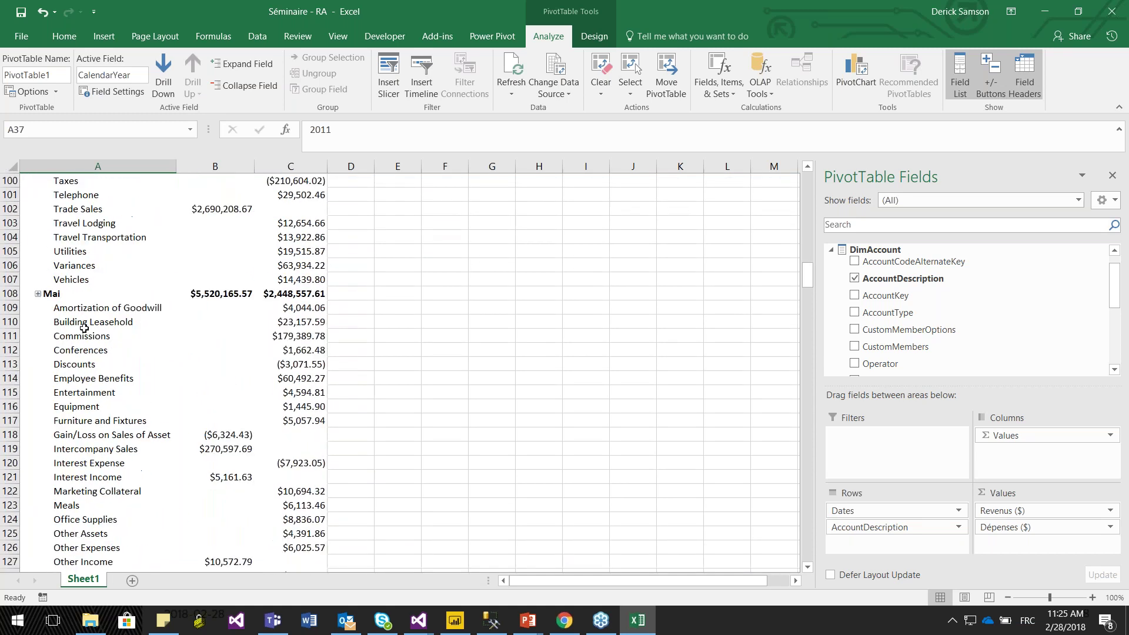
{"action": "left_click", "coordinate": [38, 293]}
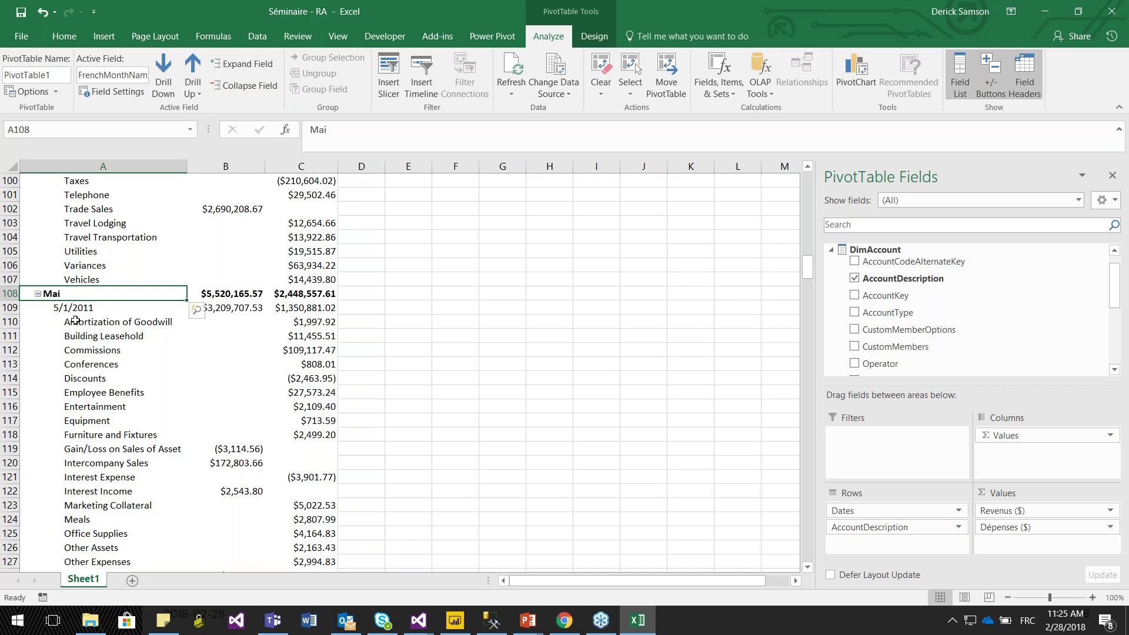
{"action": "left_click", "coordinate": [312, 322]}
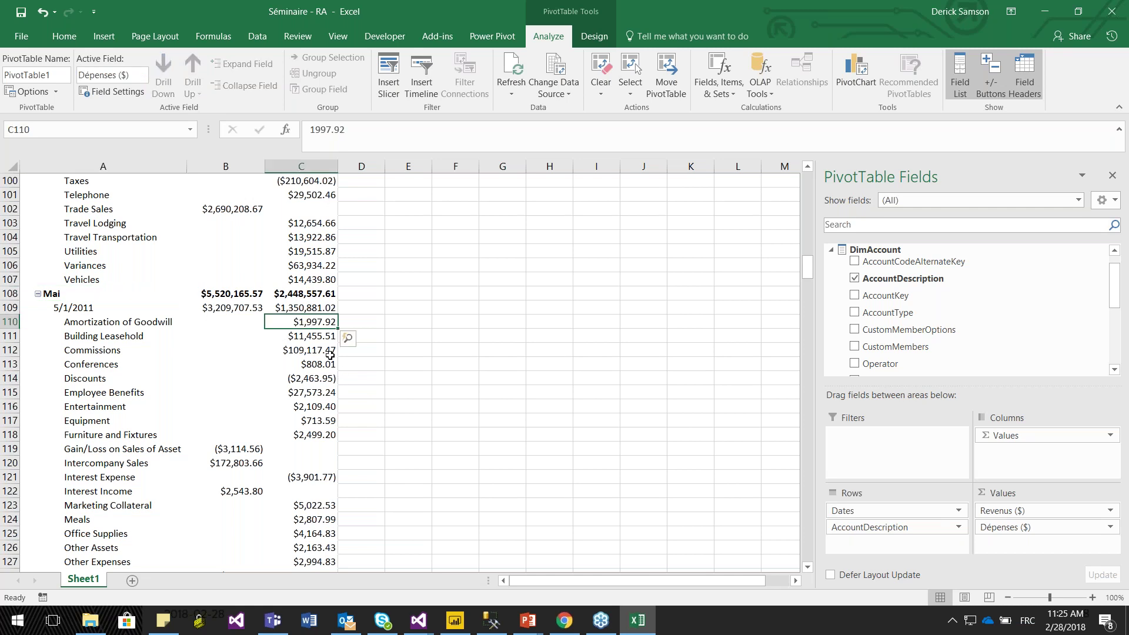
- Add DepartmentGroupName from DimDepartmentGroup to the PivotTable columns beneath Values, and collapse the DimAccount and DimDepartmentGroup field lists
{"action": "scroll", "coordinate": [353, 325], "scroll_direction": "up", "scroll_amount": 12}
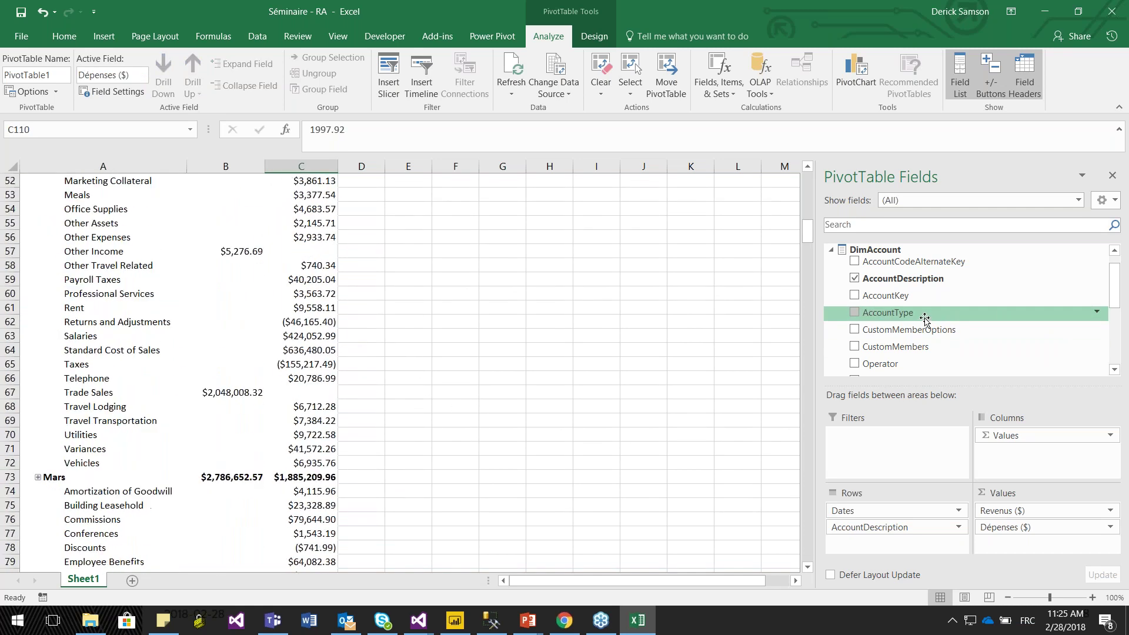
{"action": "left_click", "coordinate": [832, 255]}
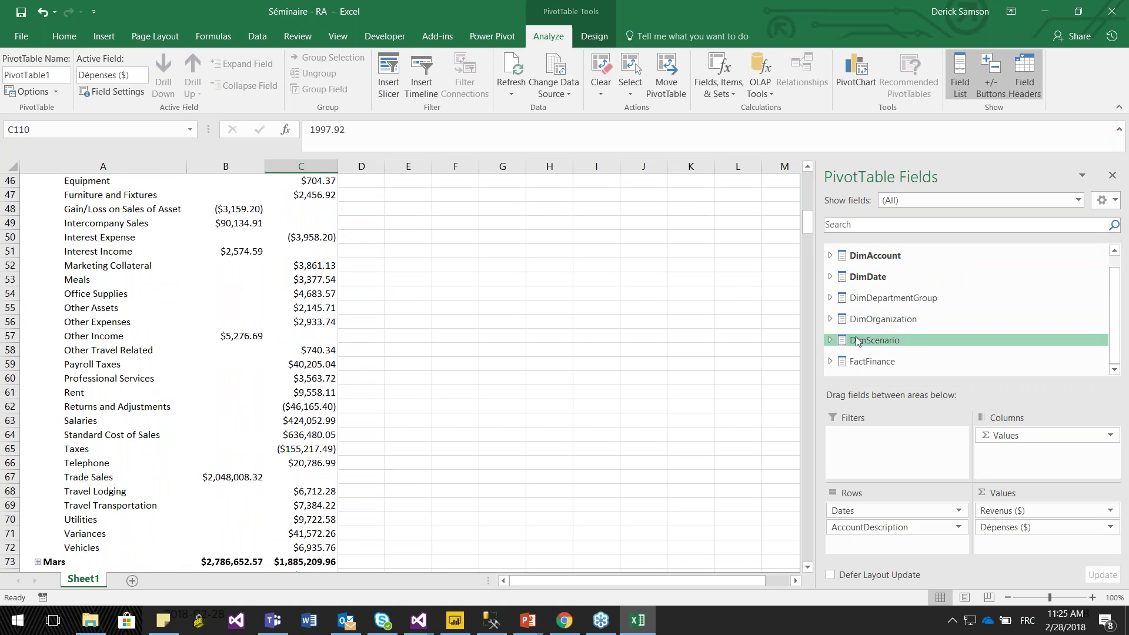
{"action": "left_click", "coordinate": [831, 299]}
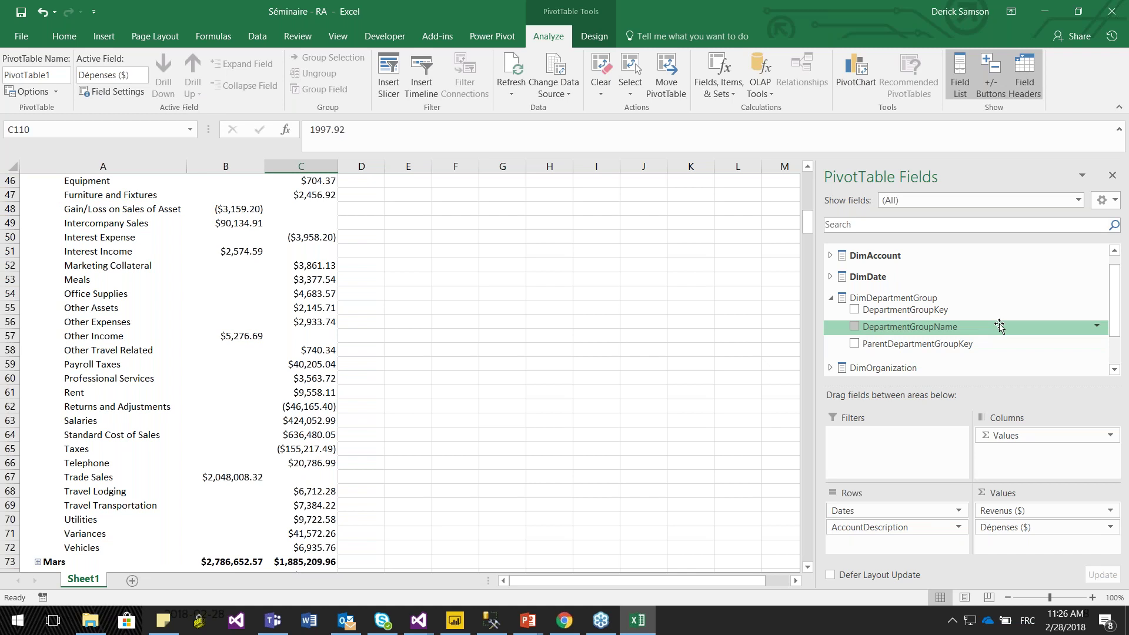
{"action": "left_click_drag", "start_coordinate": [943, 327], "coordinate": [1063, 451]}
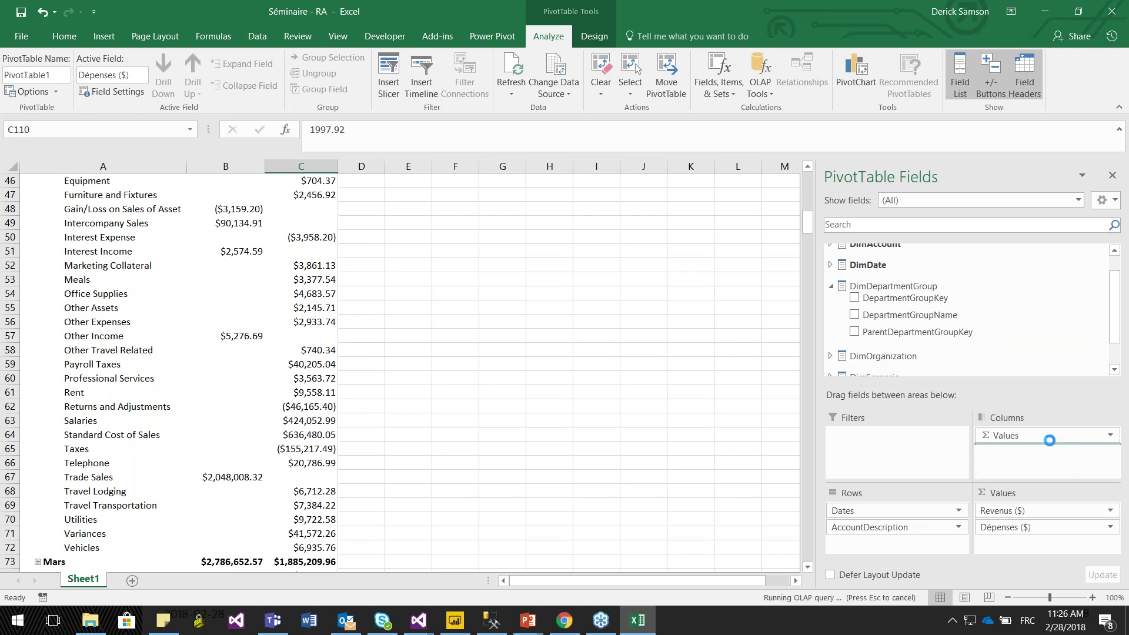
{"action": "scroll", "coordinate": [794, 298], "scroll_direction": "up", "scroll_amount": 15}
{"action": "mouse_move", "coordinate": [553, 581]}
{"action": "left_mouse_down"}
{"action": "mouse_move", "coordinate": [625, 576]}
{"action": "mouse_move", "coordinate": [559, 579]}
{"action": "left_mouse_up"}
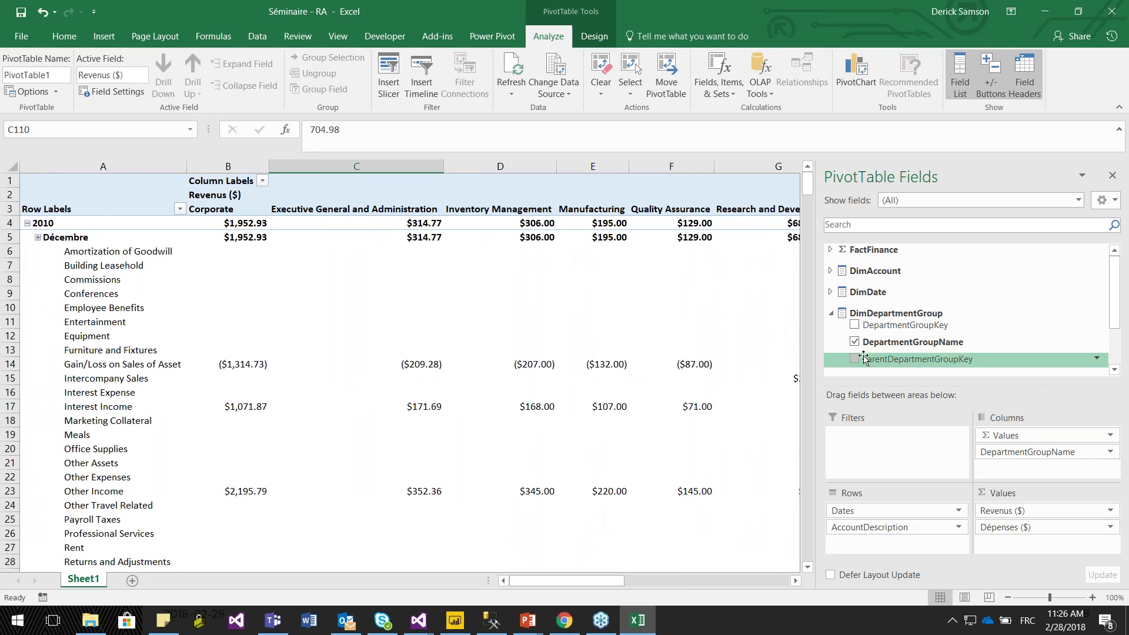
{"action": "left_click", "coordinate": [831, 313]}
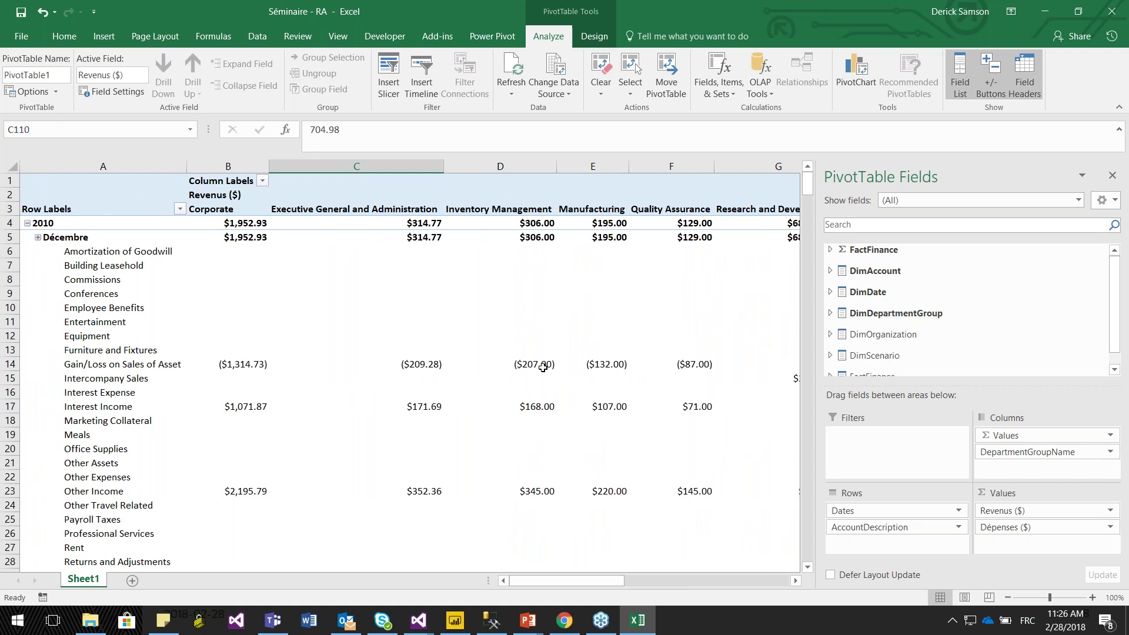
{"action": "mouse_move", "coordinate": [604, 294]}
{"action": "mouse_move", "coordinate": [700, 250]}
{"action": "mouse_move", "coordinate": [578, 338]}
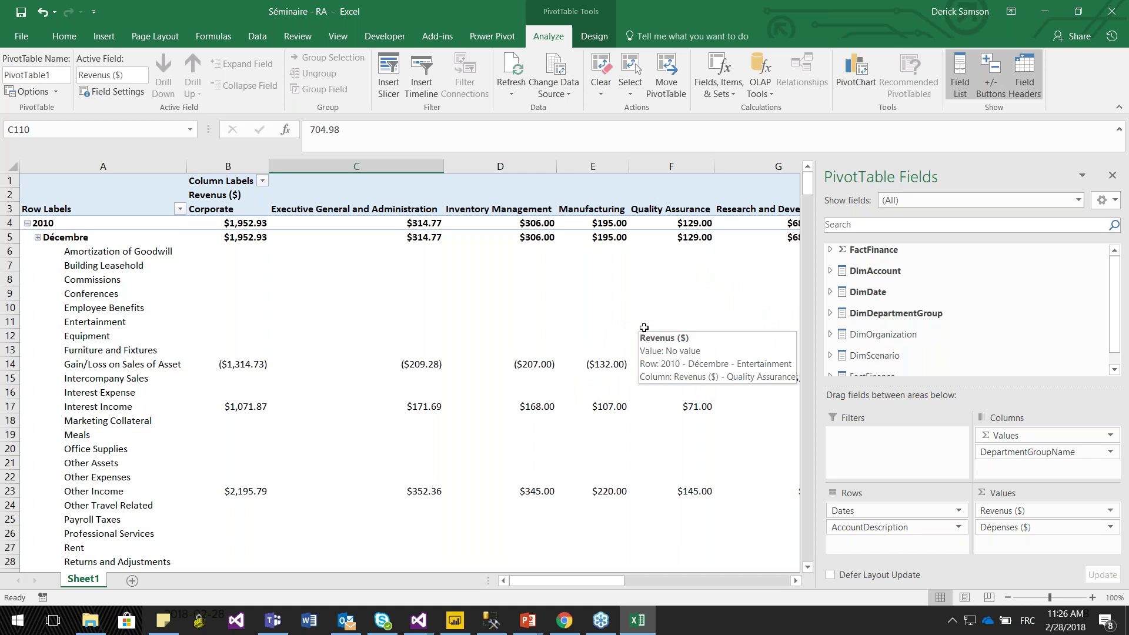
{"action": "mouse_move", "coordinate": [645, 336]}
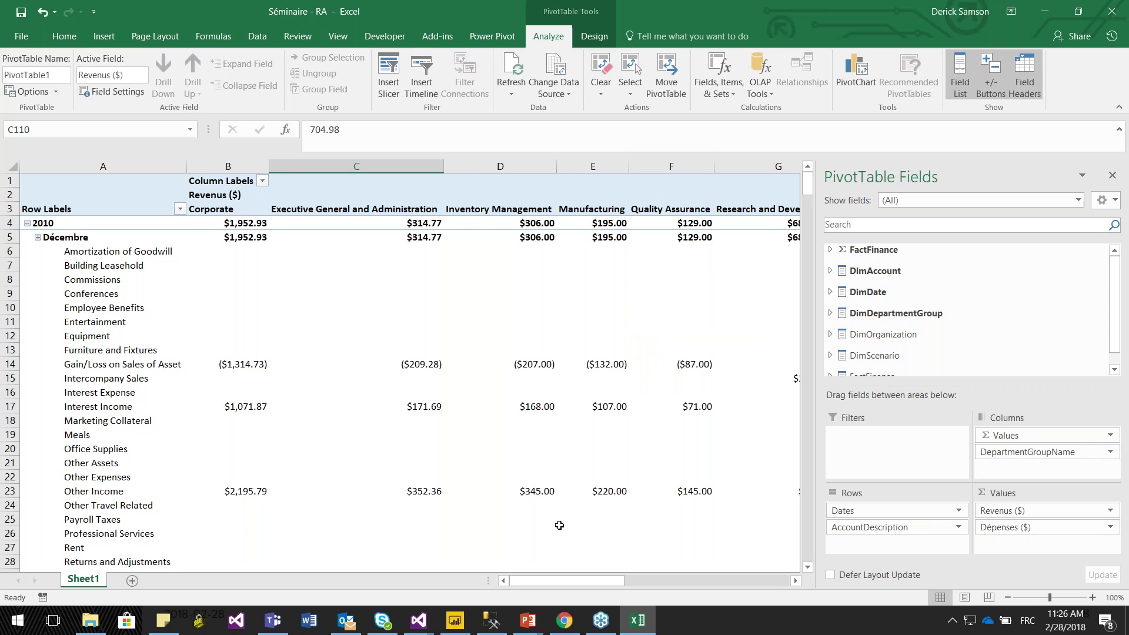
- Switch to the running PowerPoint slide show and advance from the Démonstration slide to the next slide
{"action": "mouse_move", "coordinate": [552, 514]}
{"action": "mouse_move", "coordinate": [527, 620]}
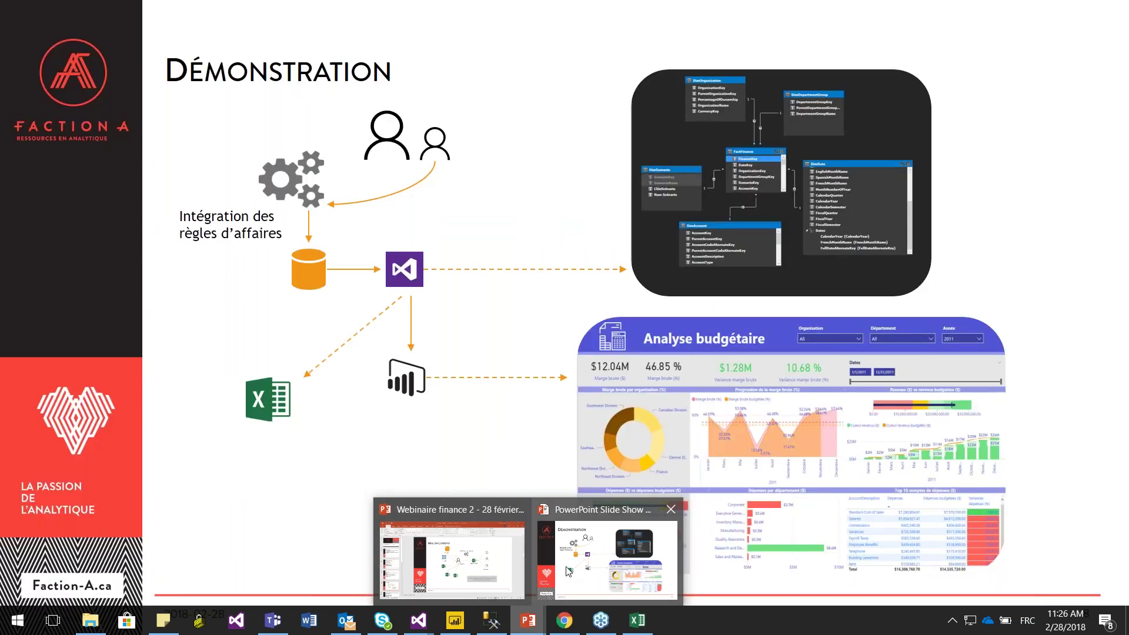
{"action": "left_click", "coordinate": [564, 581]}
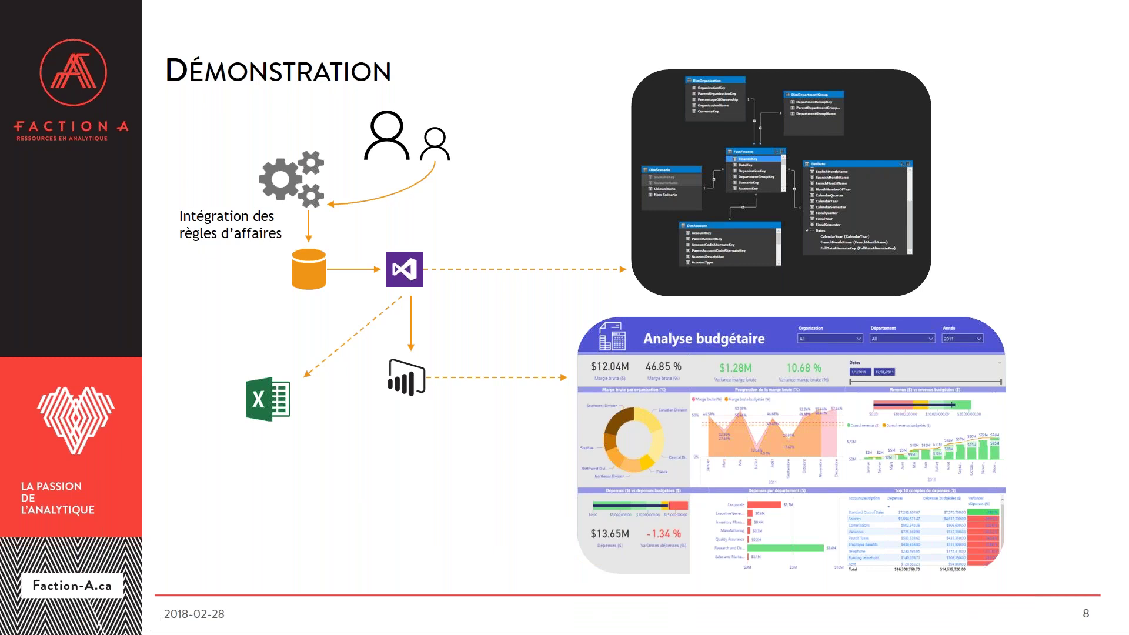
{"action": "key", "text": "Right"}
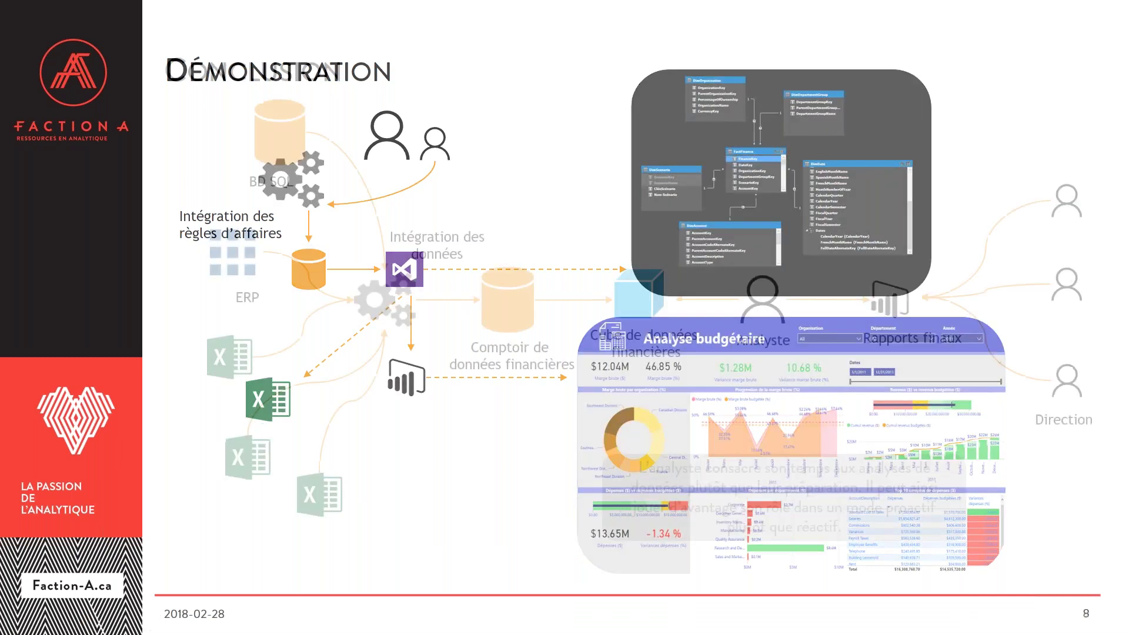